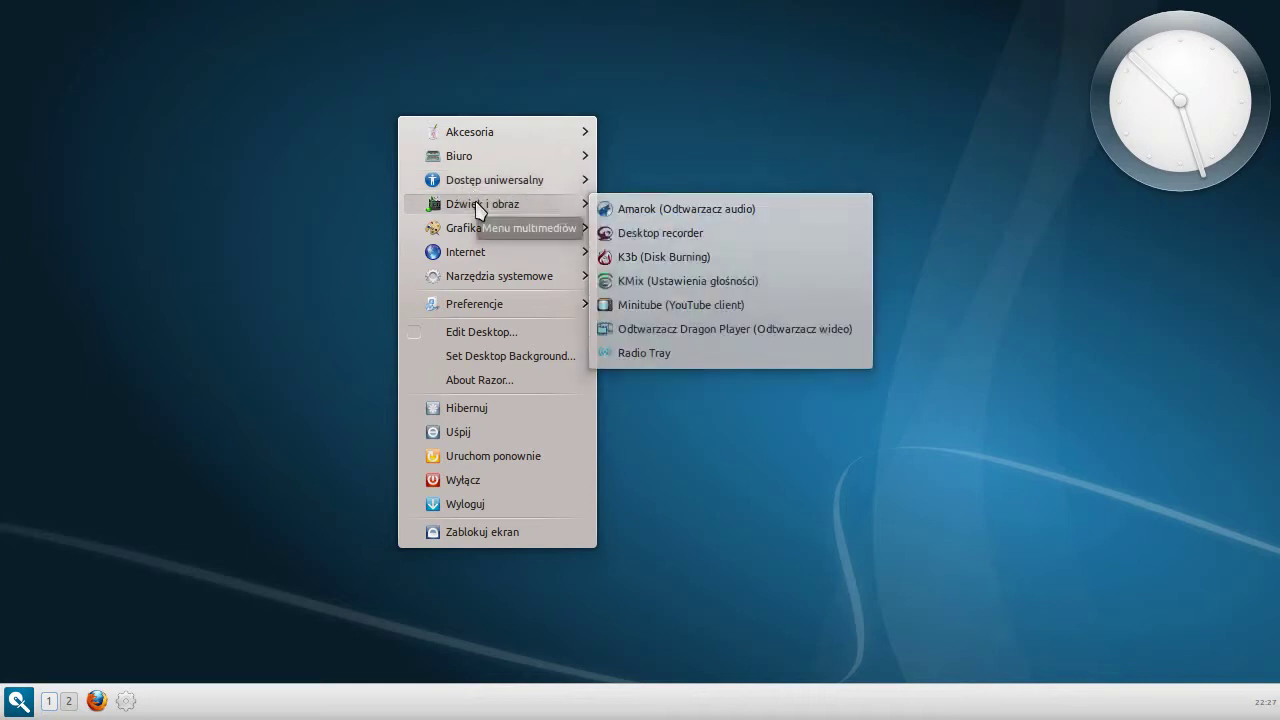
# - Open the Dolphin file manager from the system tools and shift its window slightly away from the desktop corner
pyautogui.moveTo(479, 236)
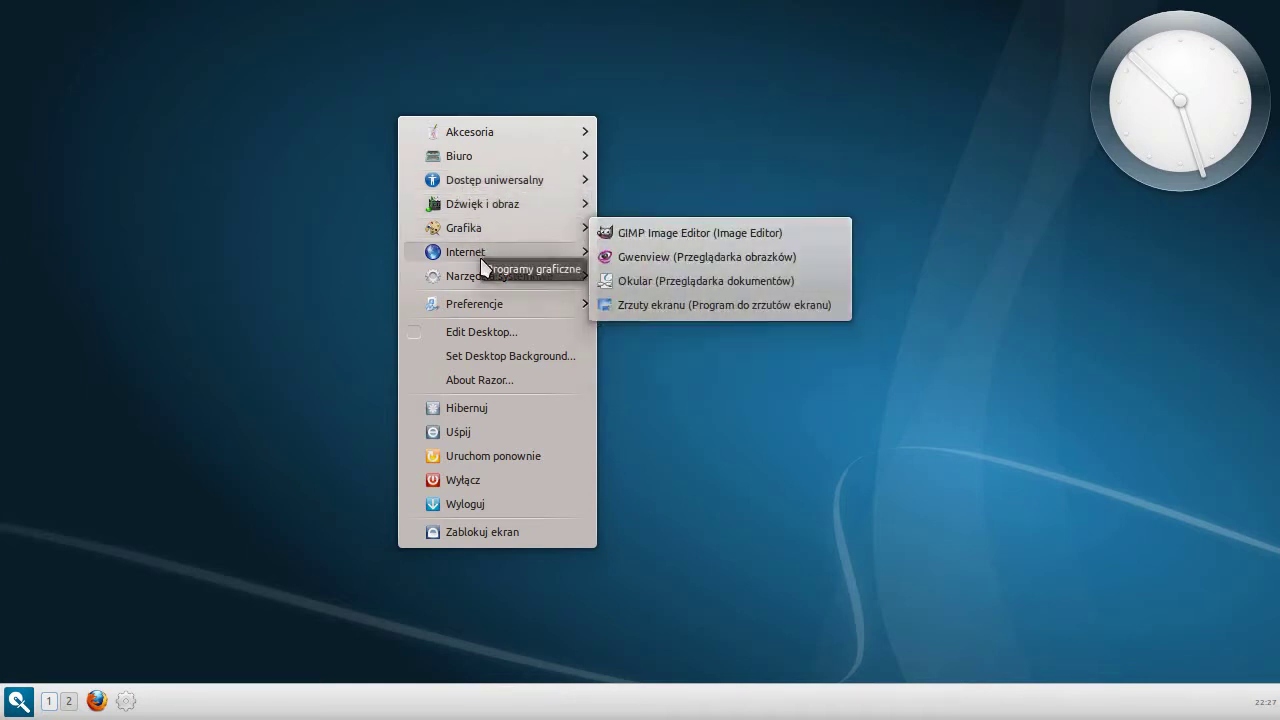
pyautogui.moveTo(486, 277)
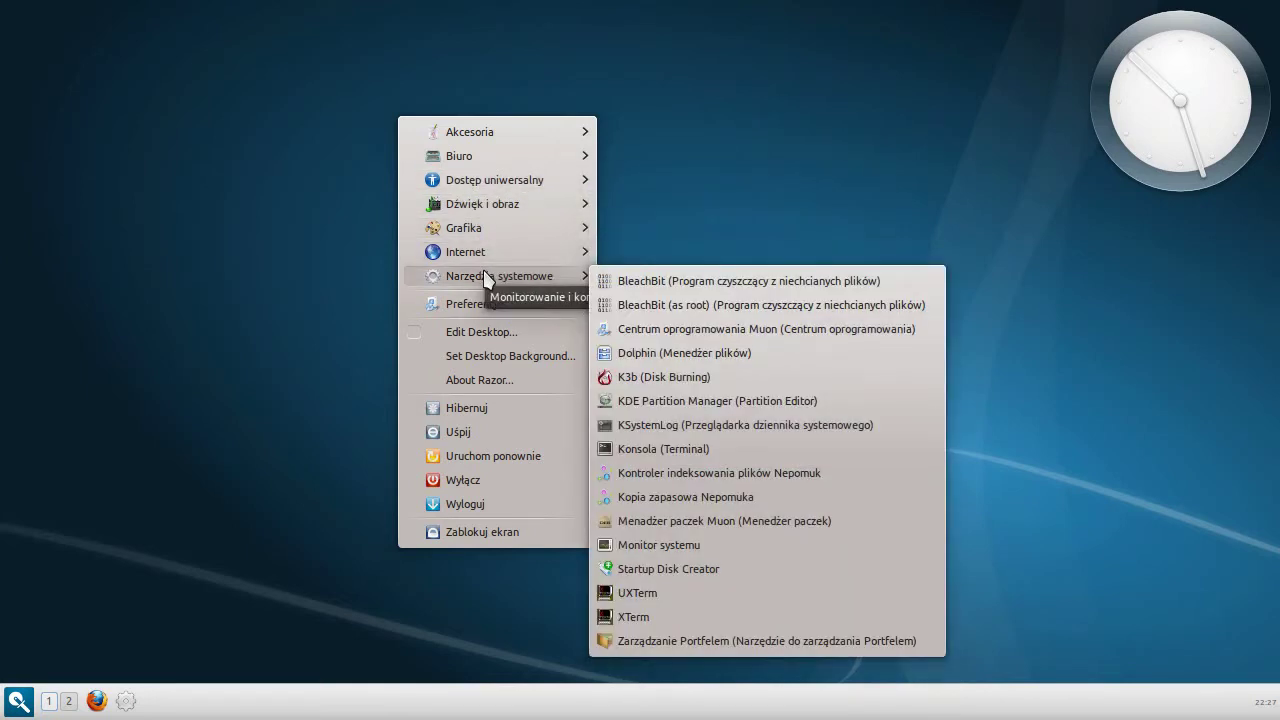
pyautogui.moveTo(490, 316)
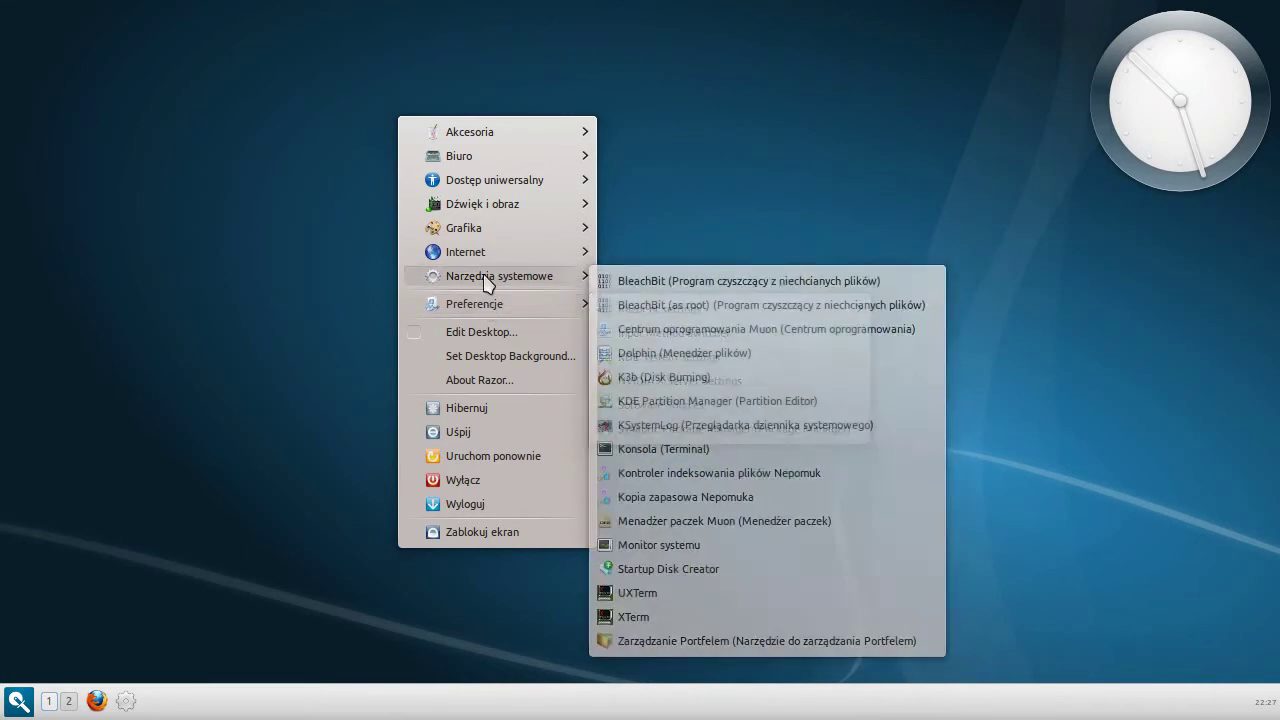
pyautogui.click(673, 360)
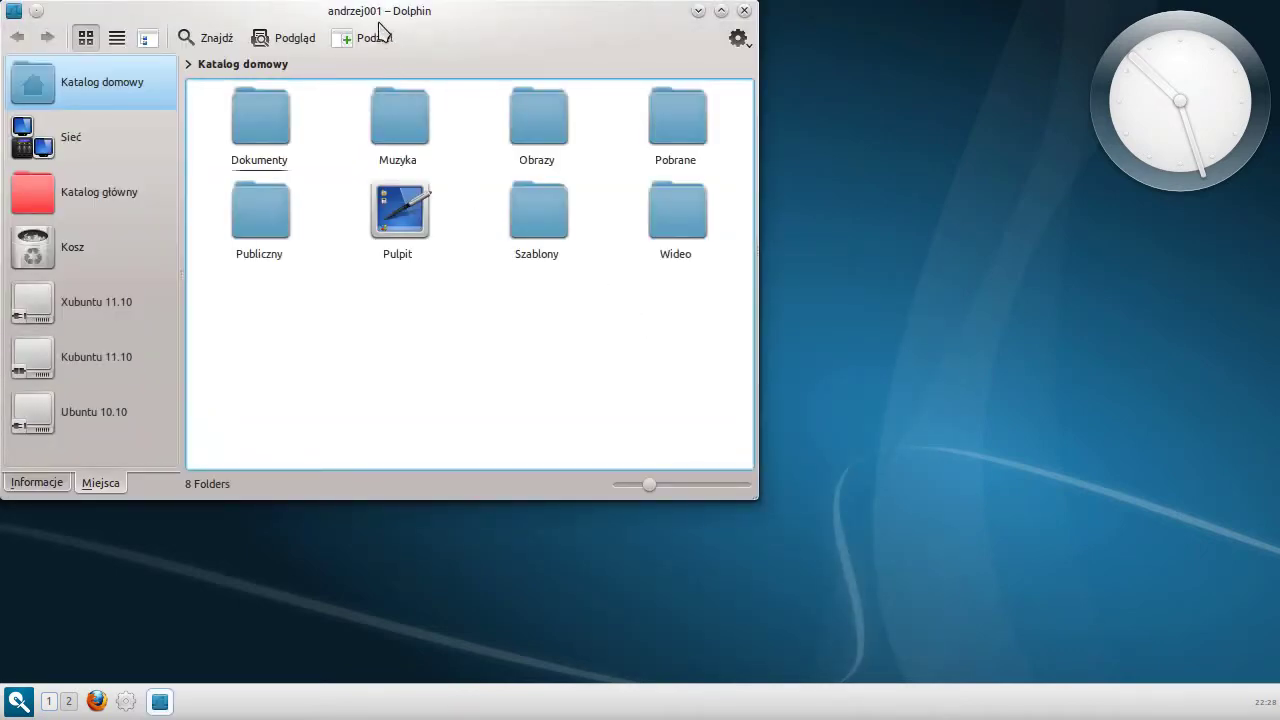
pyautogui.moveTo(377, 13); pyautogui.dragTo(420, 21)
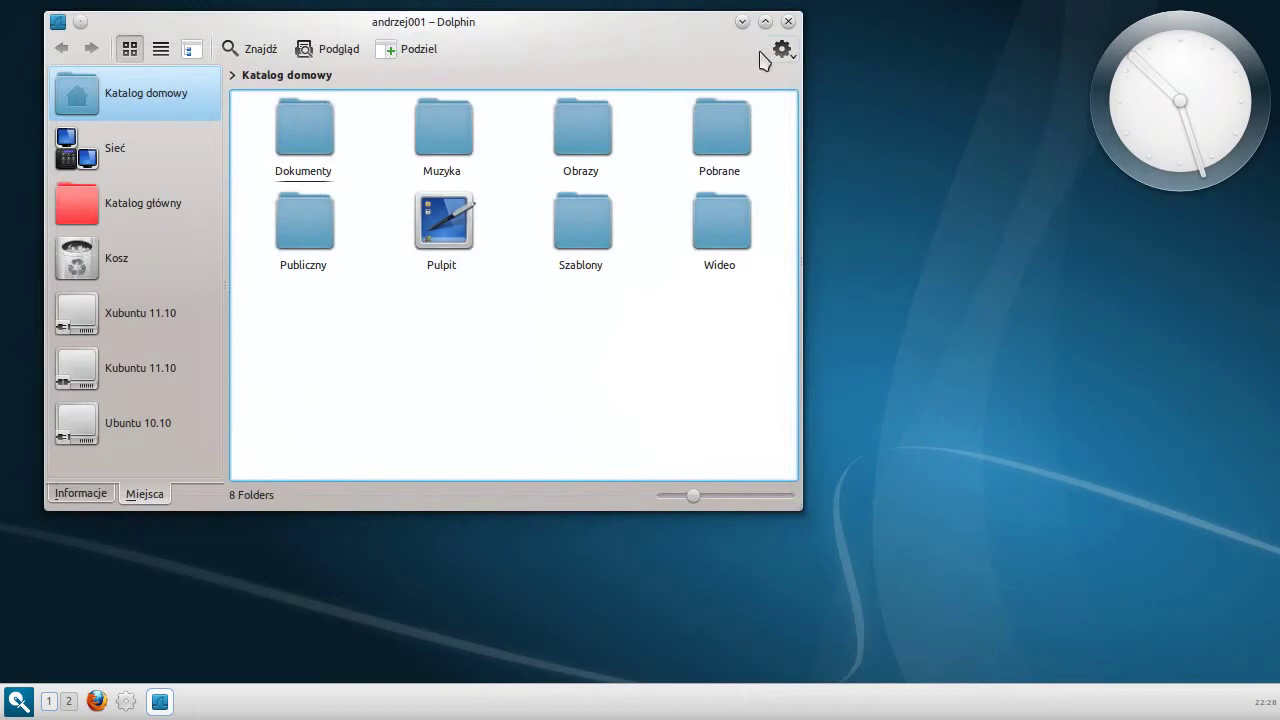
# - View the version information about Dolphin, then close the information dialog and the file manager
pyautogui.click(774, 51)
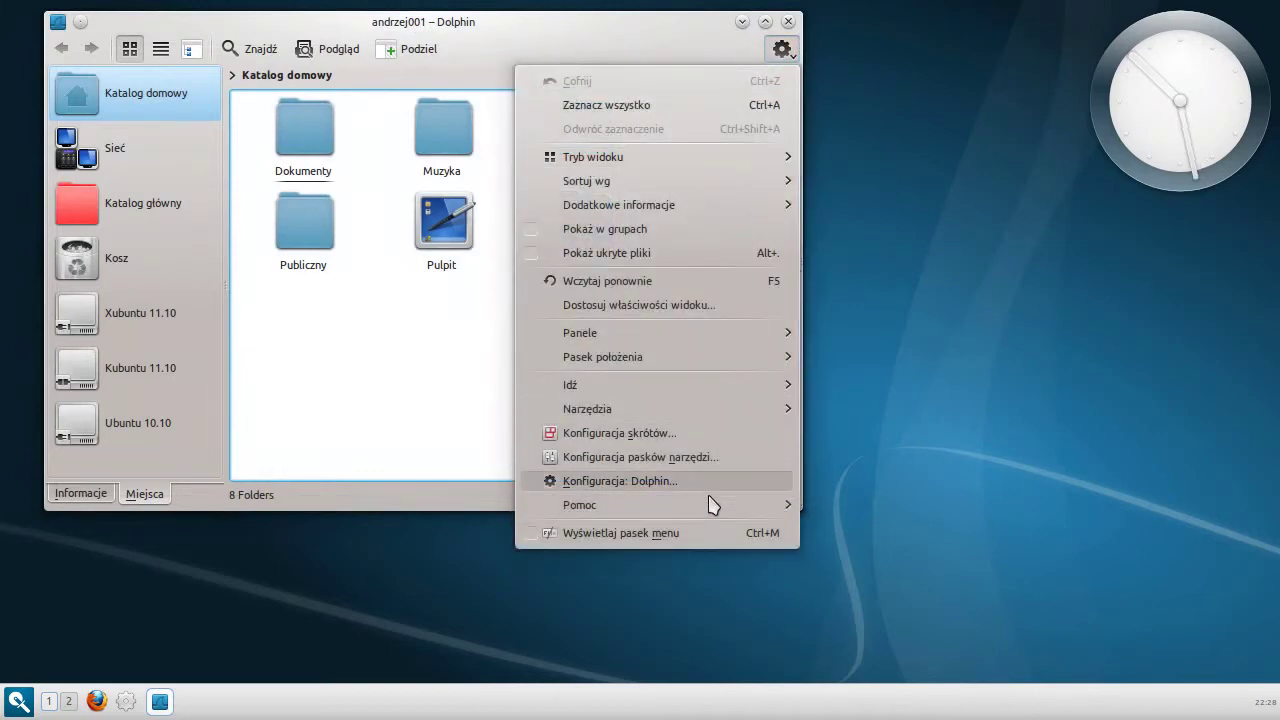
pyautogui.moveTo(714, 512)
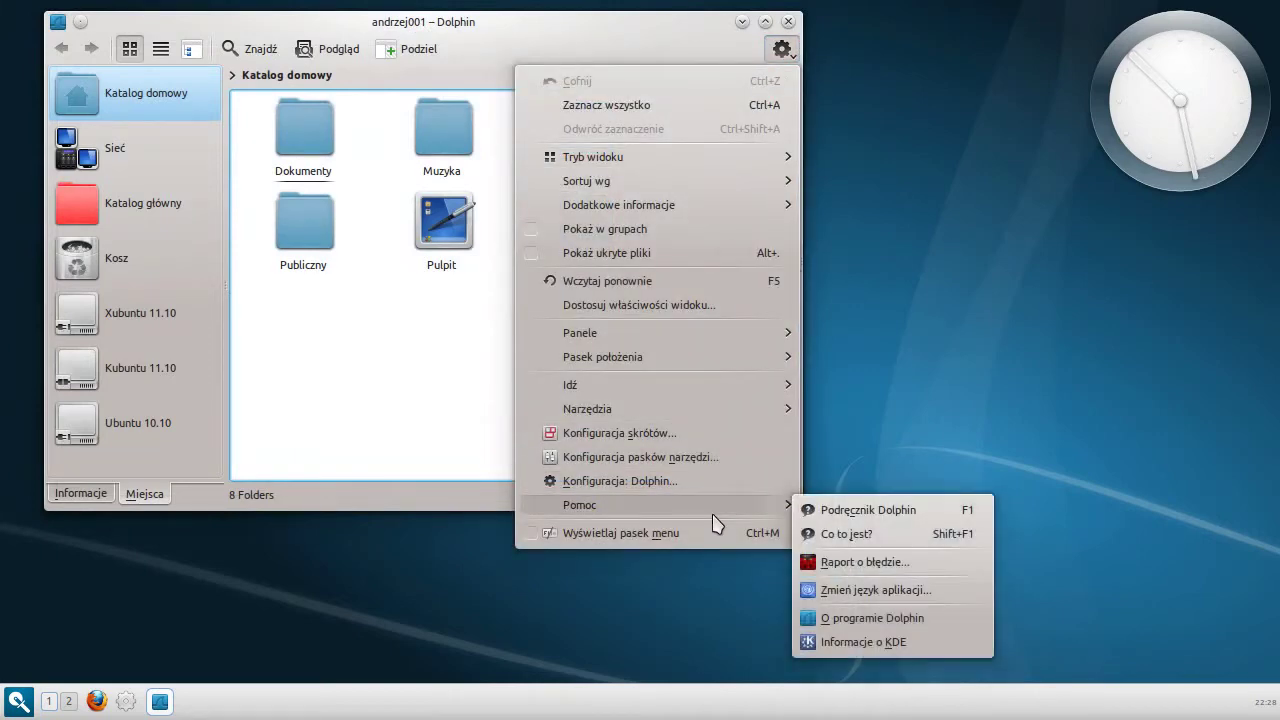
pyautogui.click(904, 620)
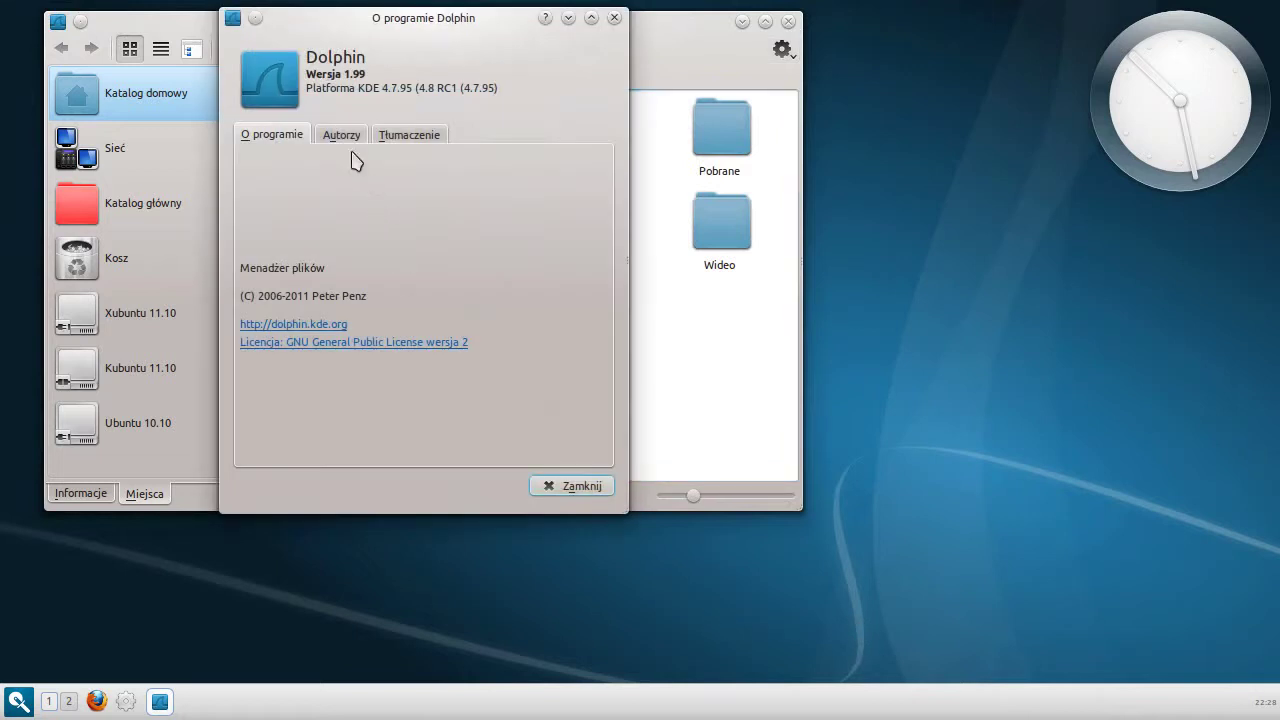
pyautogui.click(578, 487)
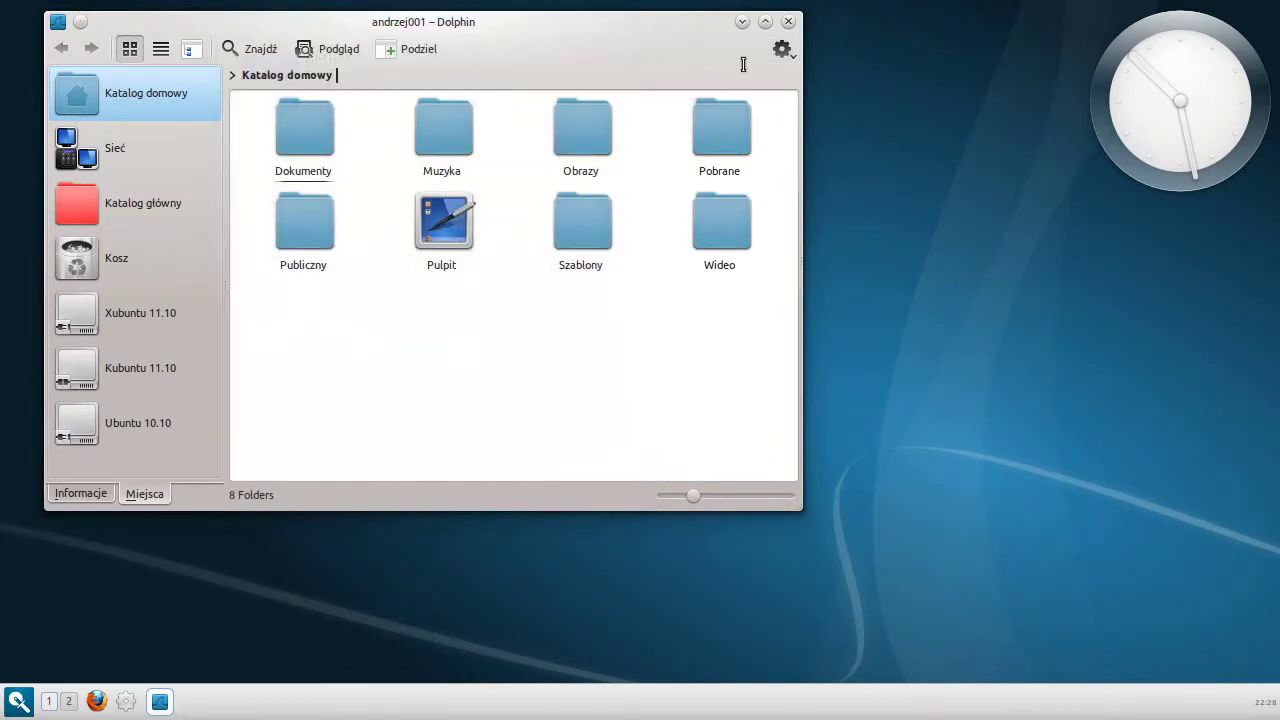
pyautogui.click(789, 22)
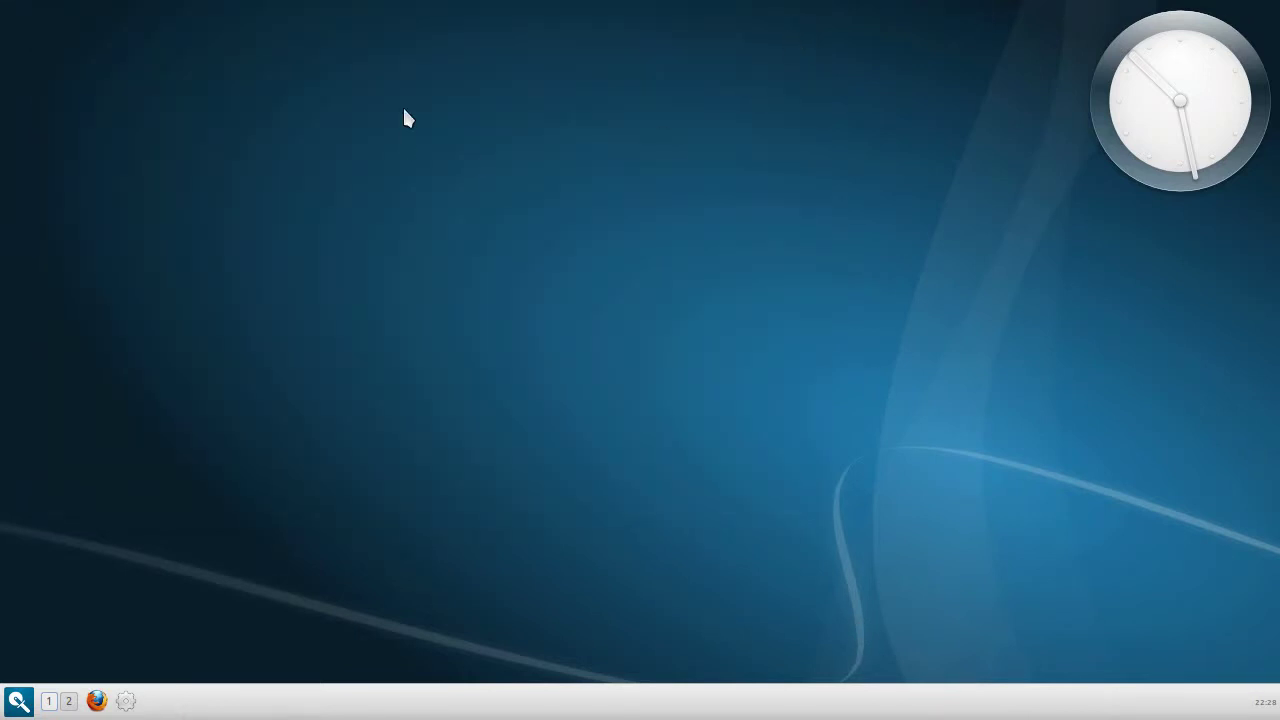
# - In desktop edit mode, move the clock widget inward from the desktop's upper-right corner and leave edit mode
pyautogui.rightClick(404, 112)
pyautogui.moveTo(478, 297)
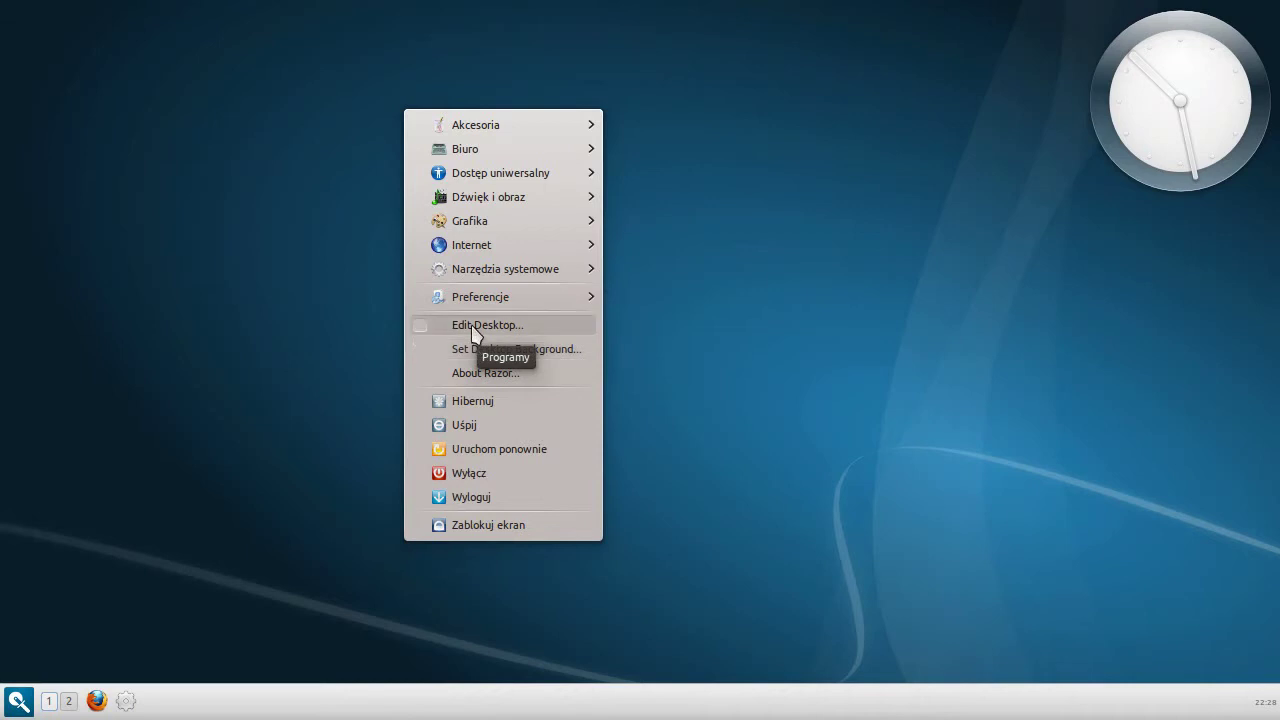
pyautogui.click(474, 330)
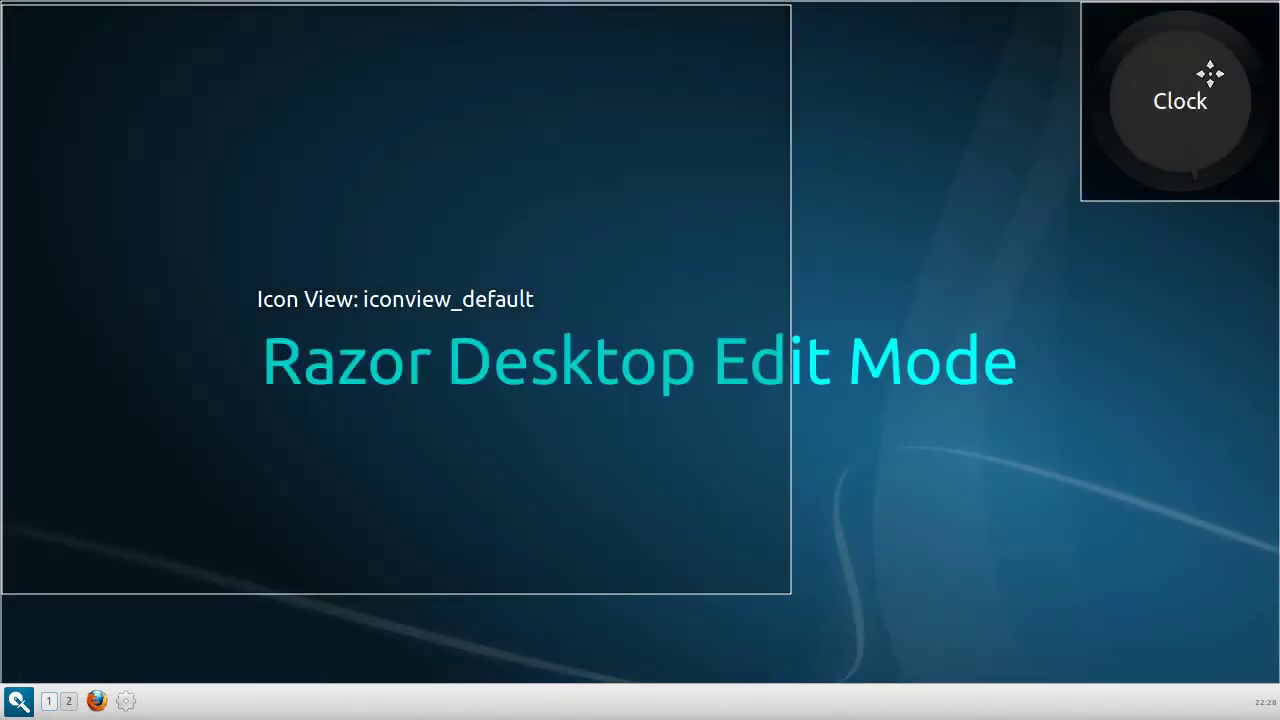
pyautogui.moveTo(1210, 73); pyautogui.dragTo(1030, 86)
pyautogui.rightClick(955, 287)
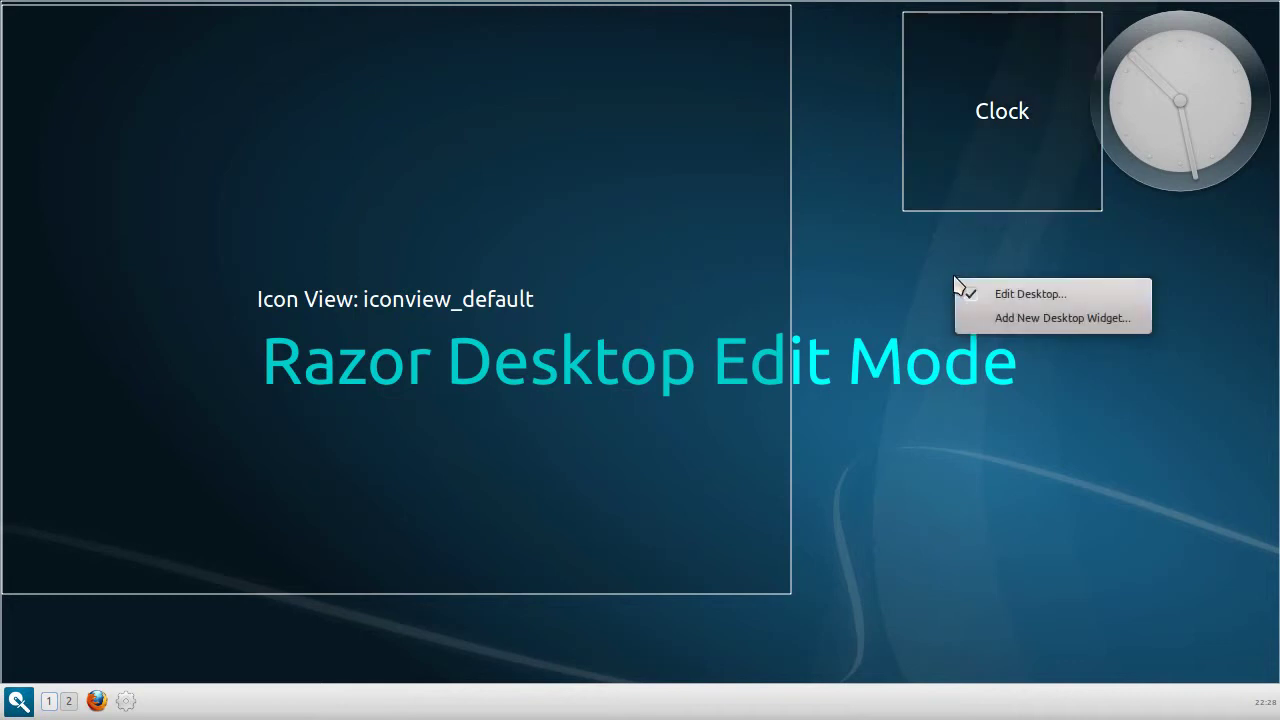
pyautogui.click(971, 294)
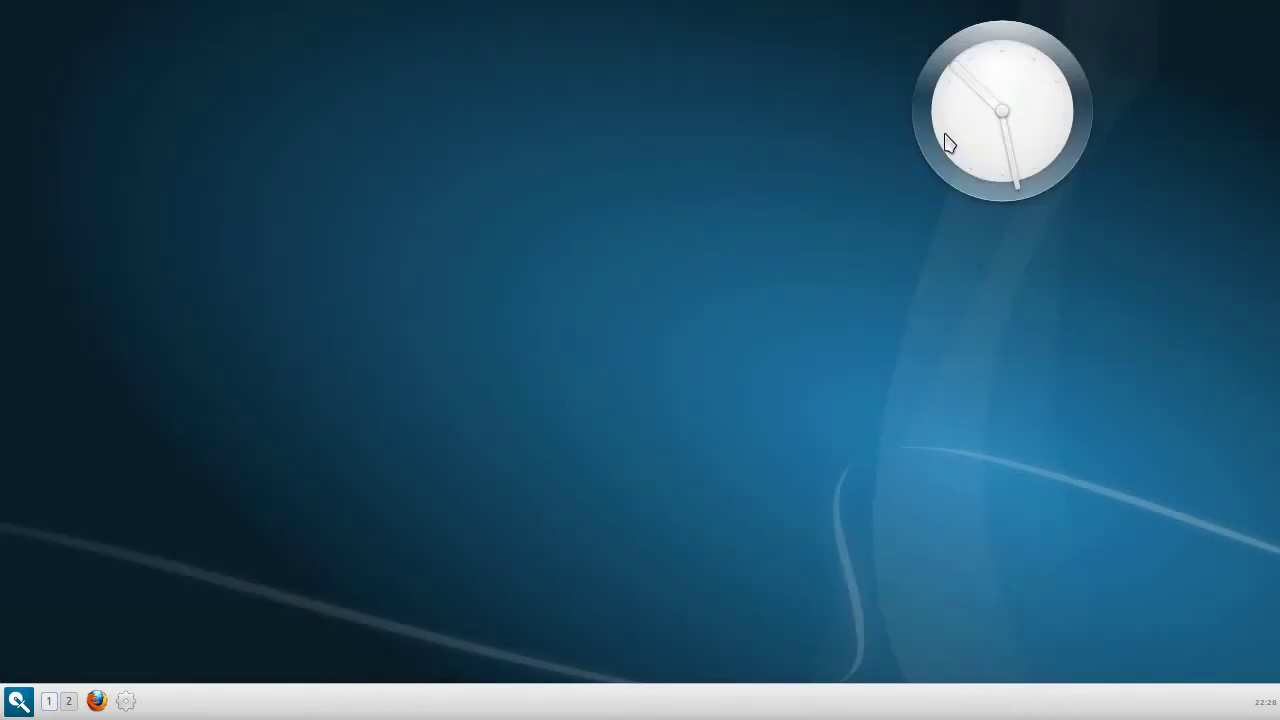
# - Re-enter desktop edit mode and place the clock widget back near the desktop's upper-right corner
pyautogui.rightClick(895, 252)
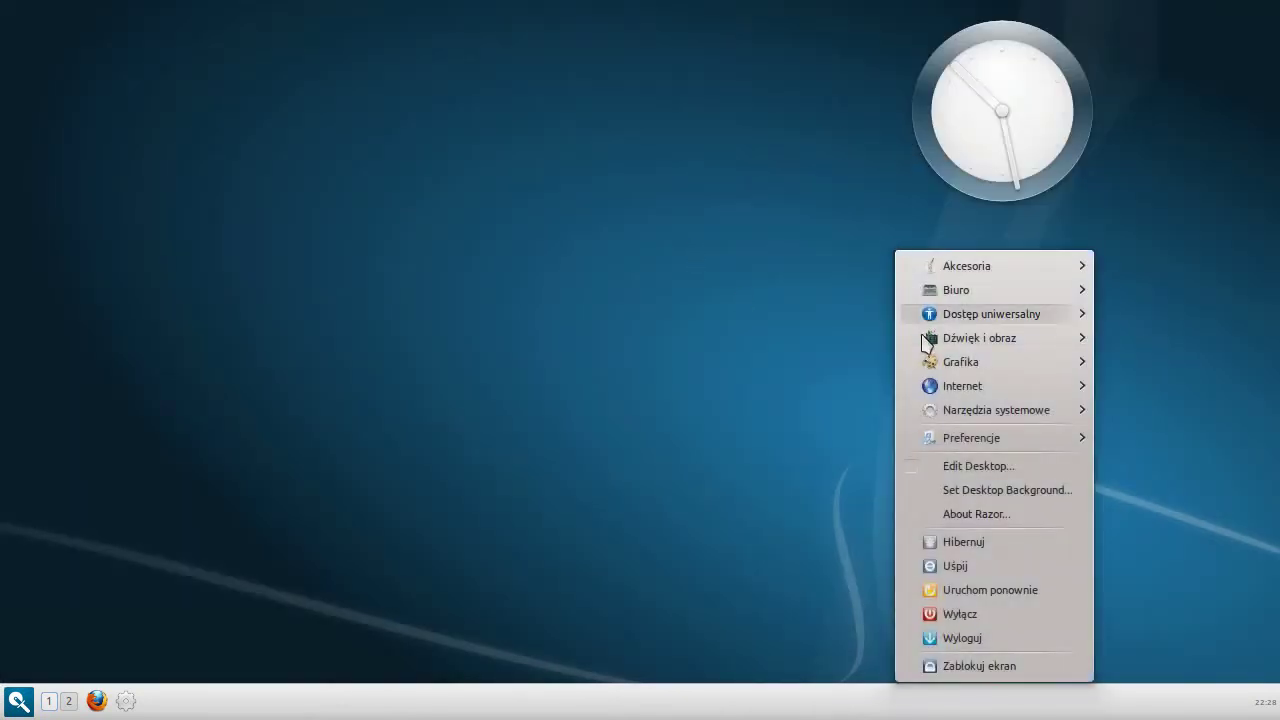
pyautogui.click(959, 466)
pyautogui.moveTo(991, 129); pyautogui.dragTo(1189, 102)
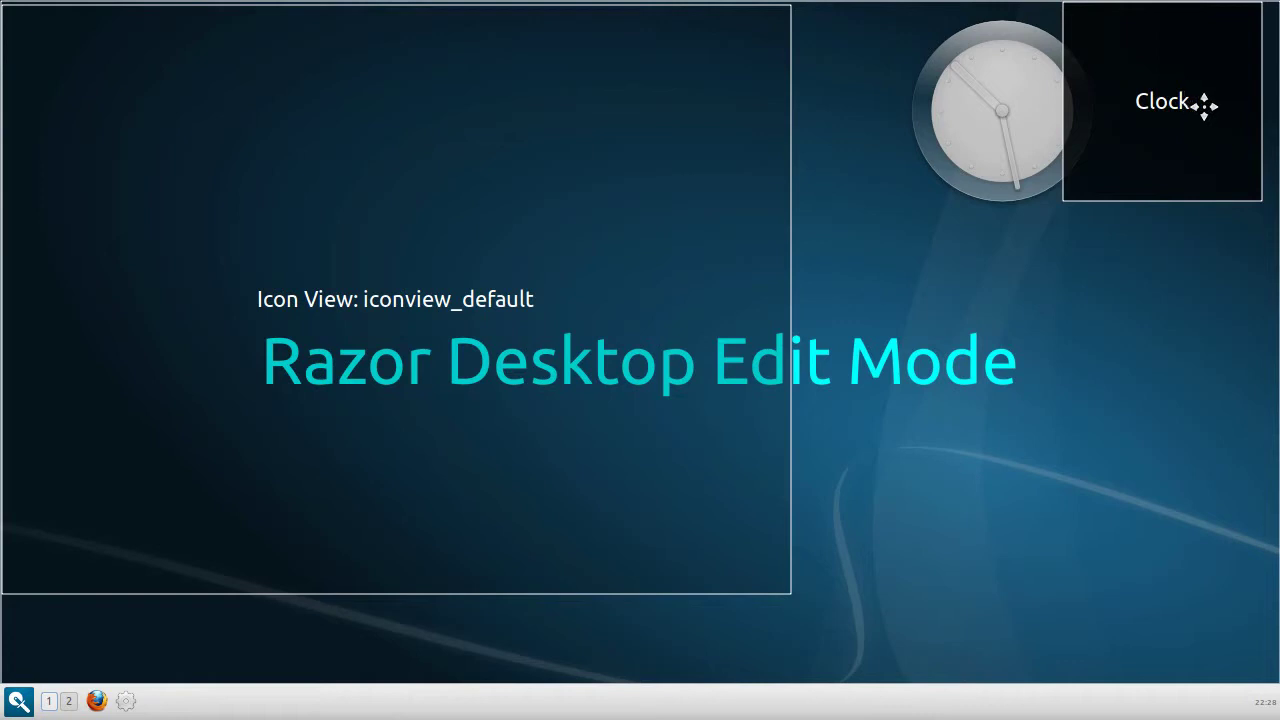
pyautogui.moveTo(1140, 50); pyautogui.dragTo(1156, 72)
# - Add the Witaj Świecie (Hello World) widget to the desktop and close the plugin list
pyautogui.rightClick(1094, 262)
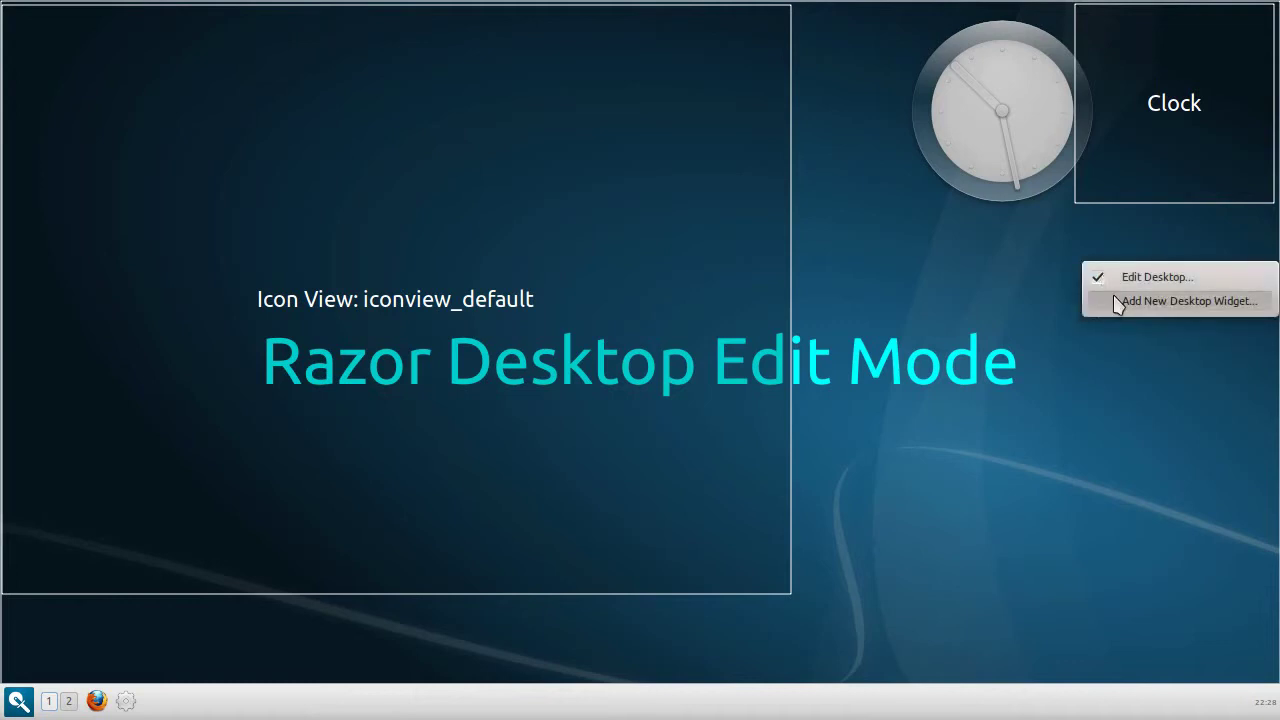
pyautogui.click(1112, 296)
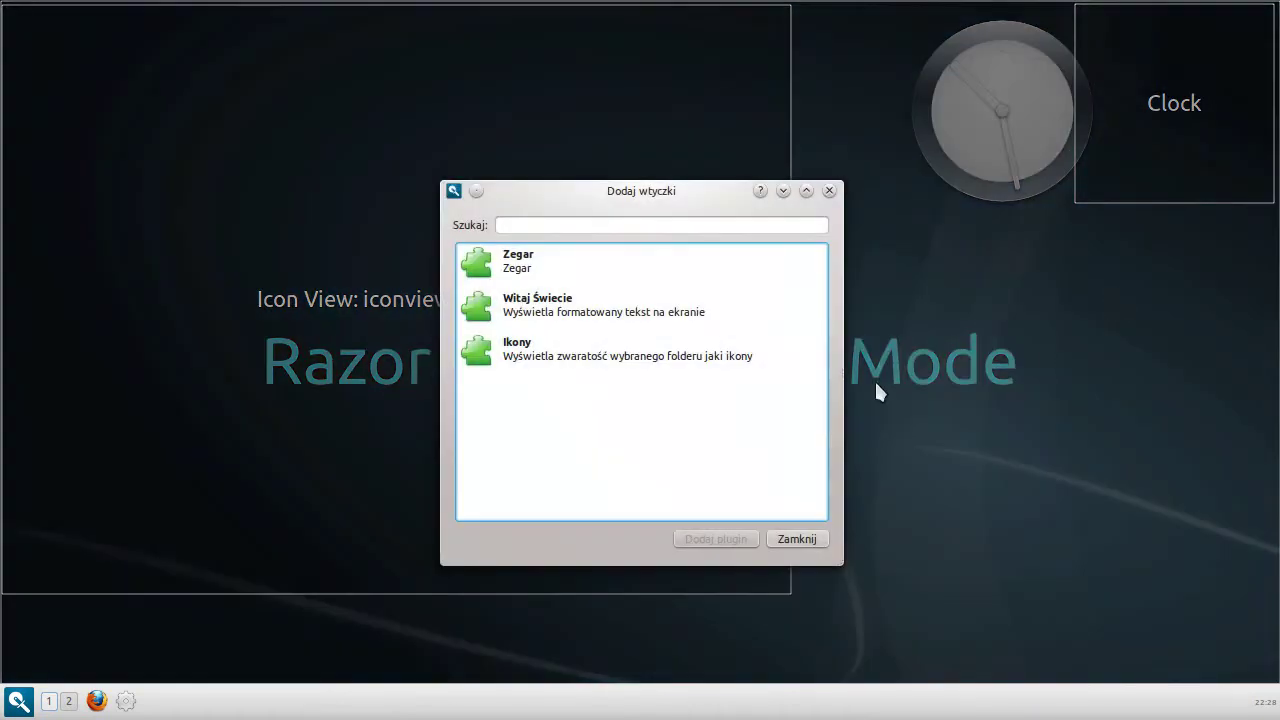
pyautogui.click(603, 326)
pyautogui.moveTo(644, 198); pyautogui.dragTo(347, 74)
pyautogui.click(413, 420)
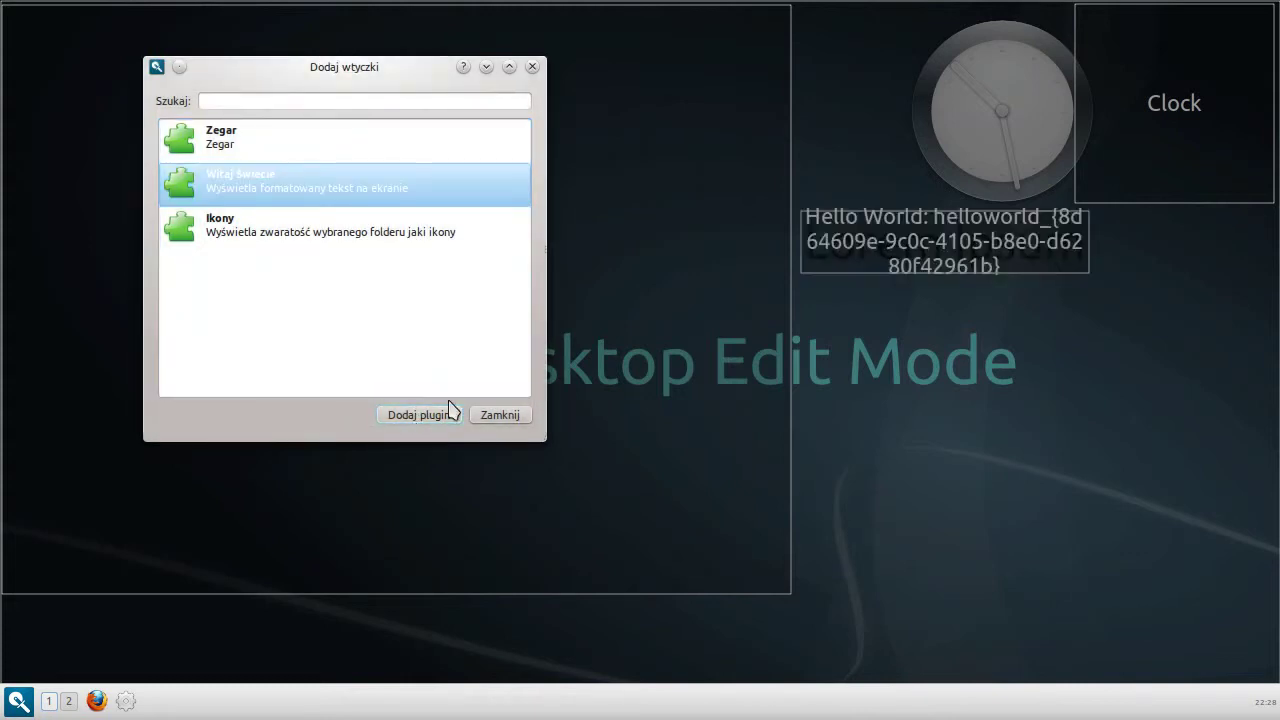
pyautogui.click(500, 414)
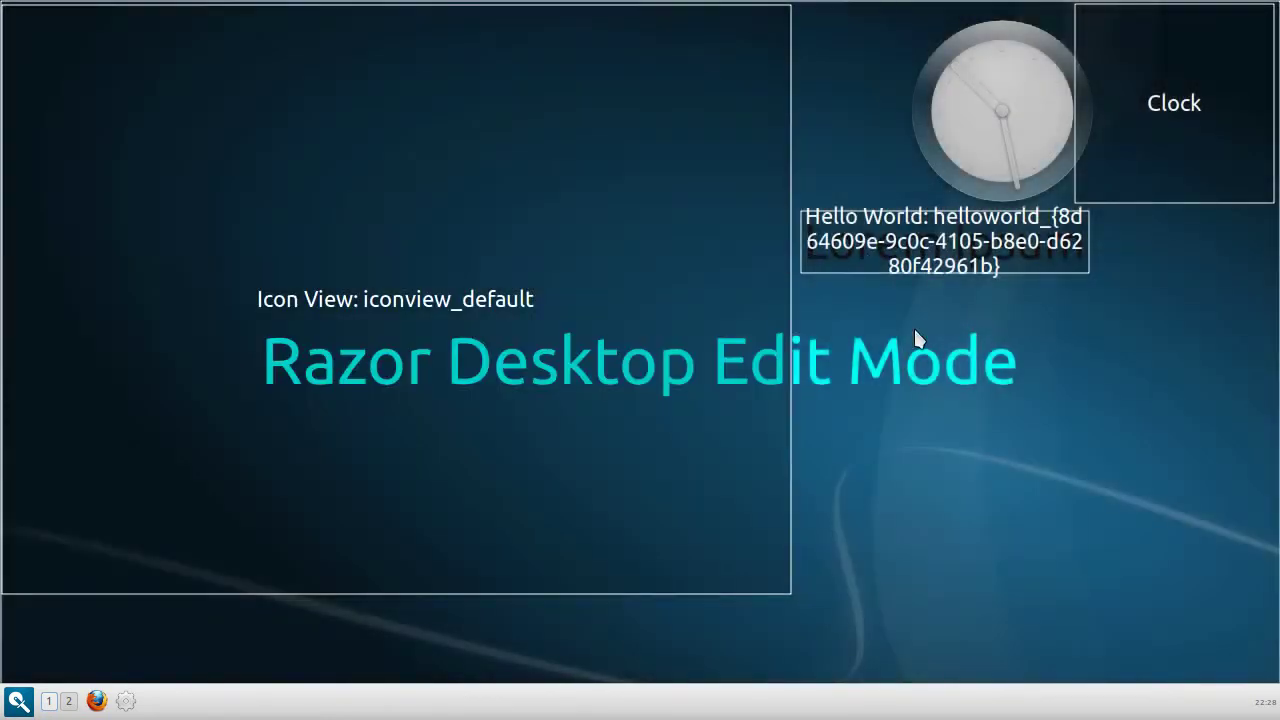
# - Move the Hello World widget lower on the desktop and open its HTML text configuration, cancelling without changes
pyautogui.moveTo(922, 252); pyautogui.dragTo(1013, 440)
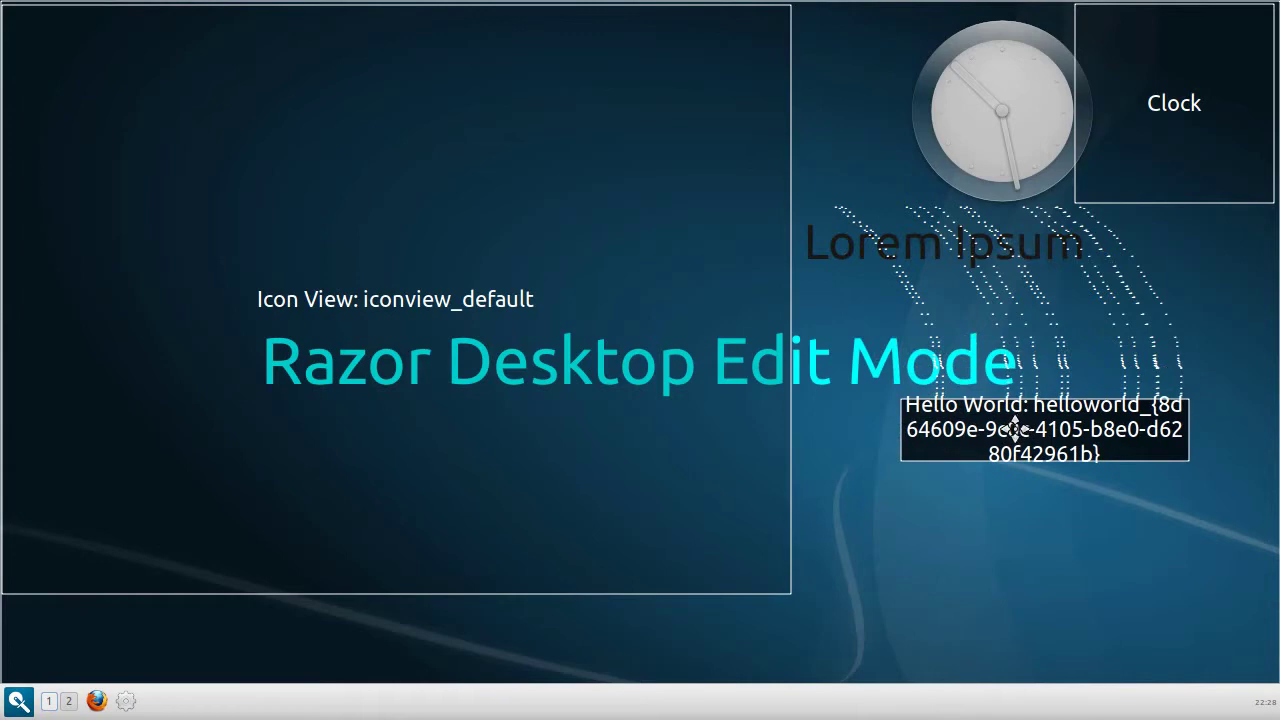
pyautogui.rightClick(1013, 443)
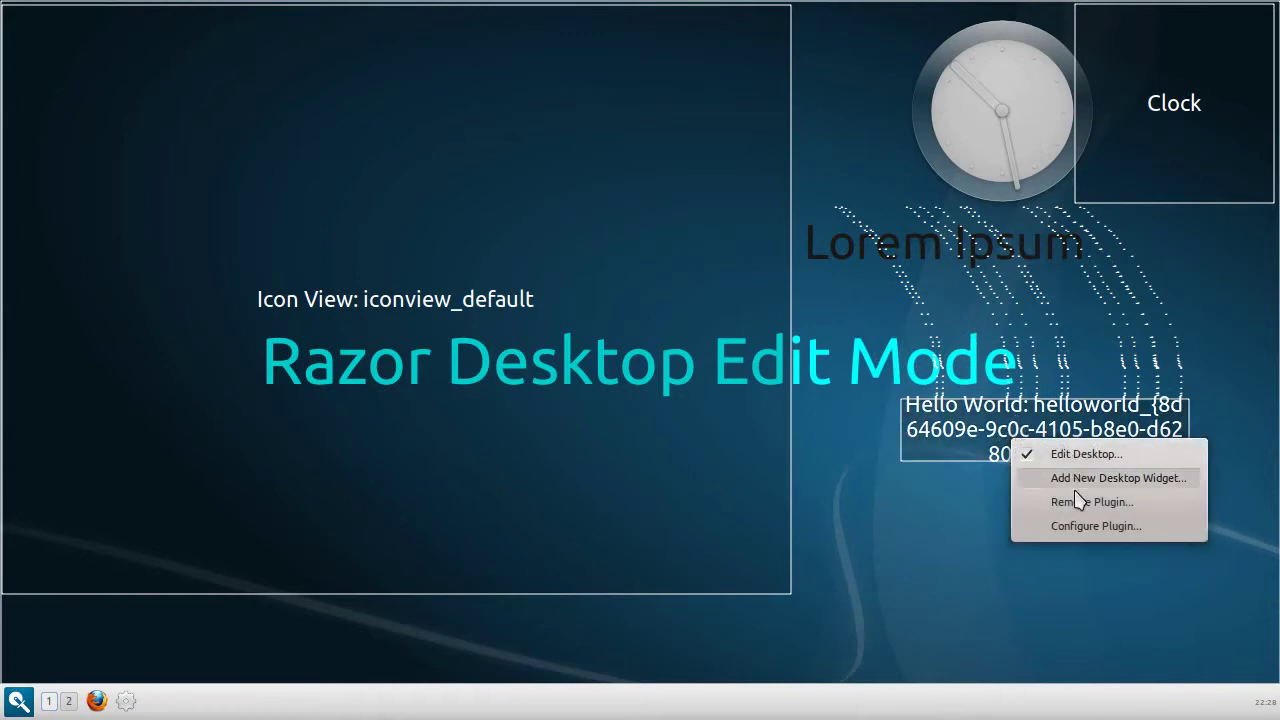
pyautogui.click(1076, 528)
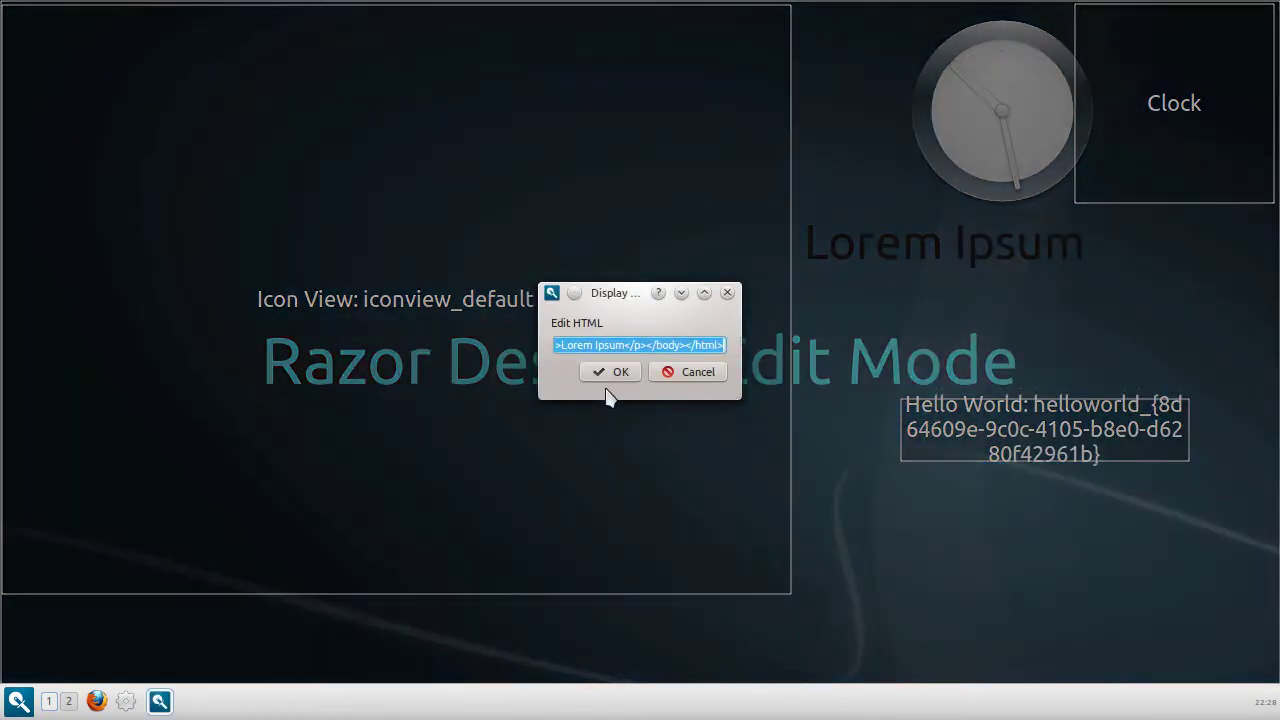
pyautogui.click(692, 372)
# - Remove the Hello World widget from the desktop and leave desktop edit mode
pyautogui.rightClick(989, 428)
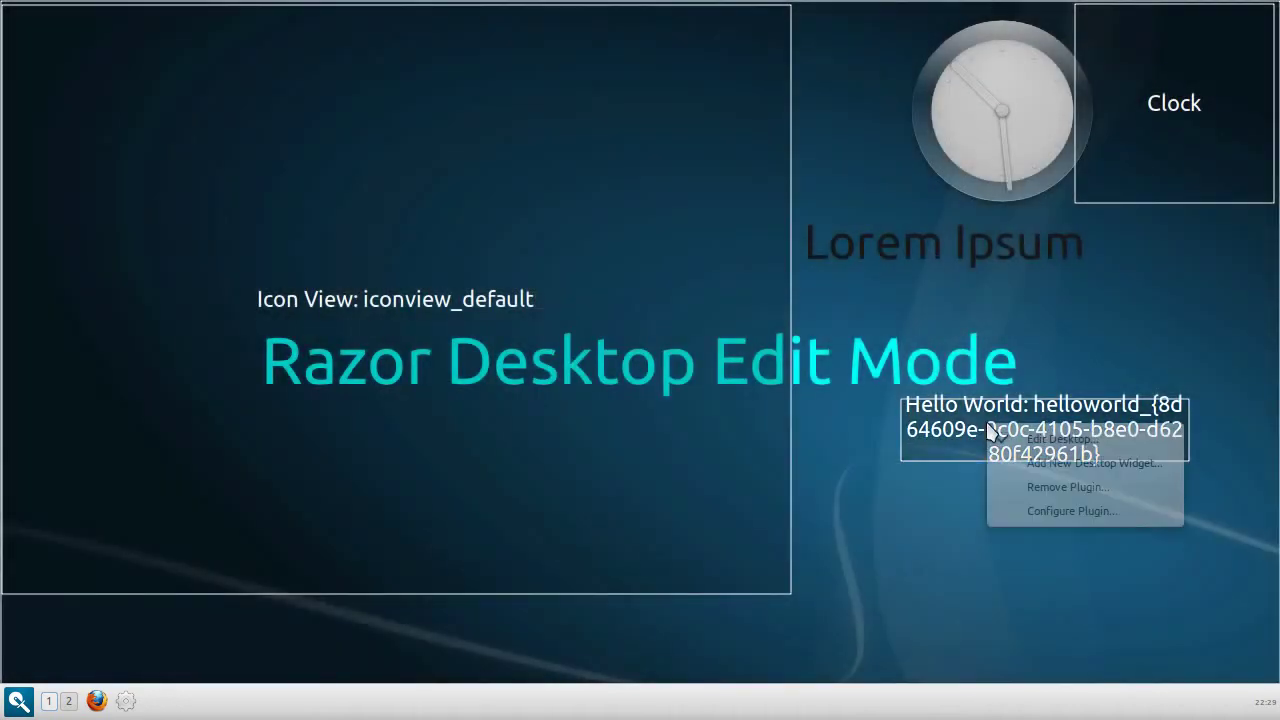
pyautogui.click(1043, 488)
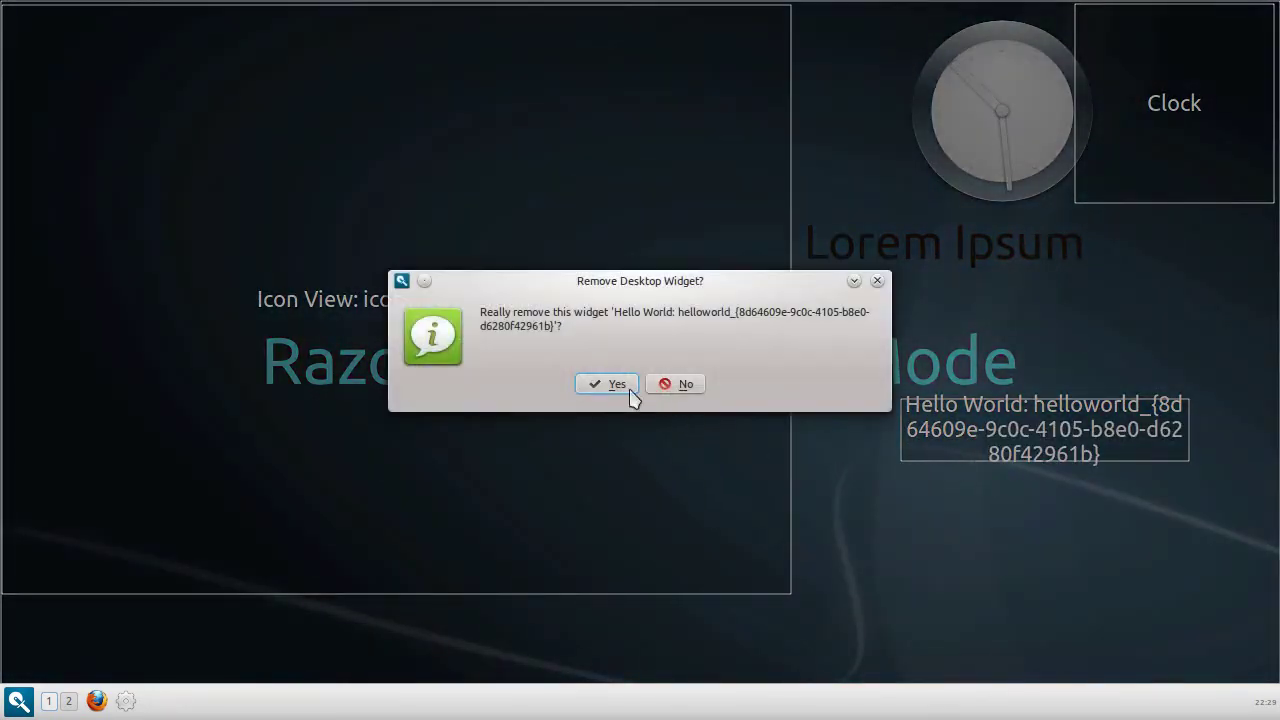
pyautogui.click(628, 390)
pyautogui.rightClick(888, 282)
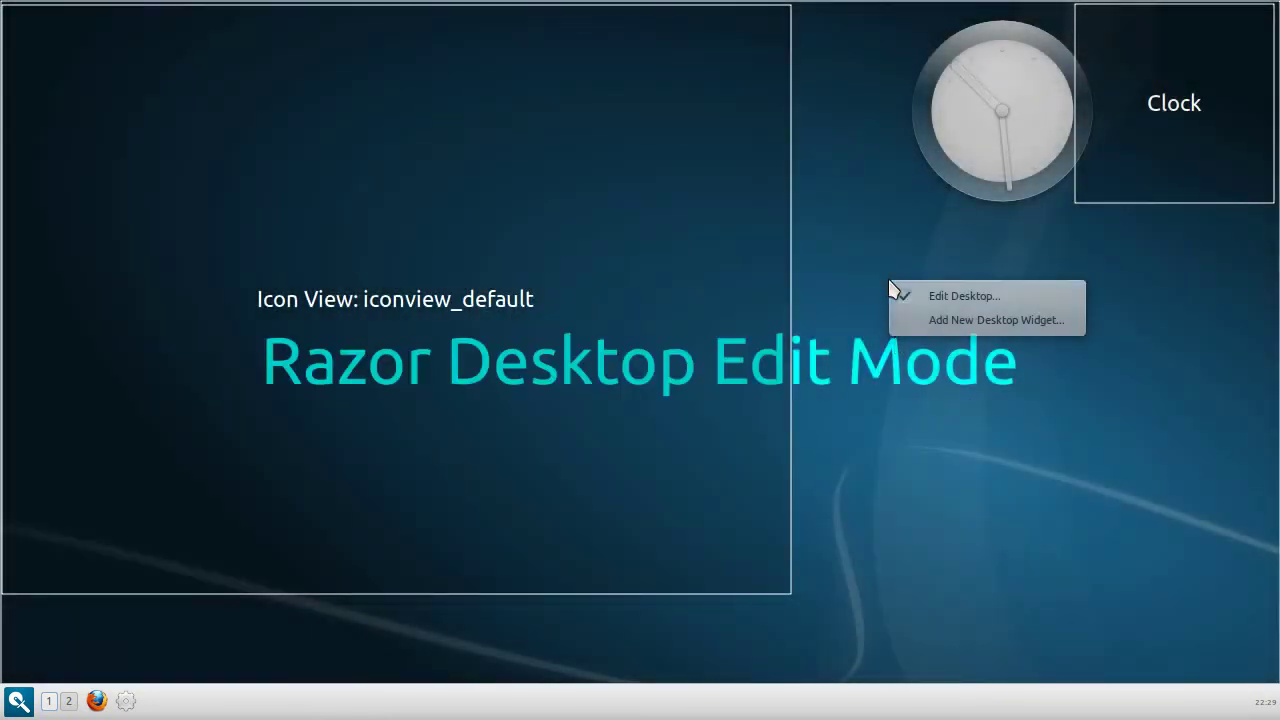
pyautogui.click(909, 296)
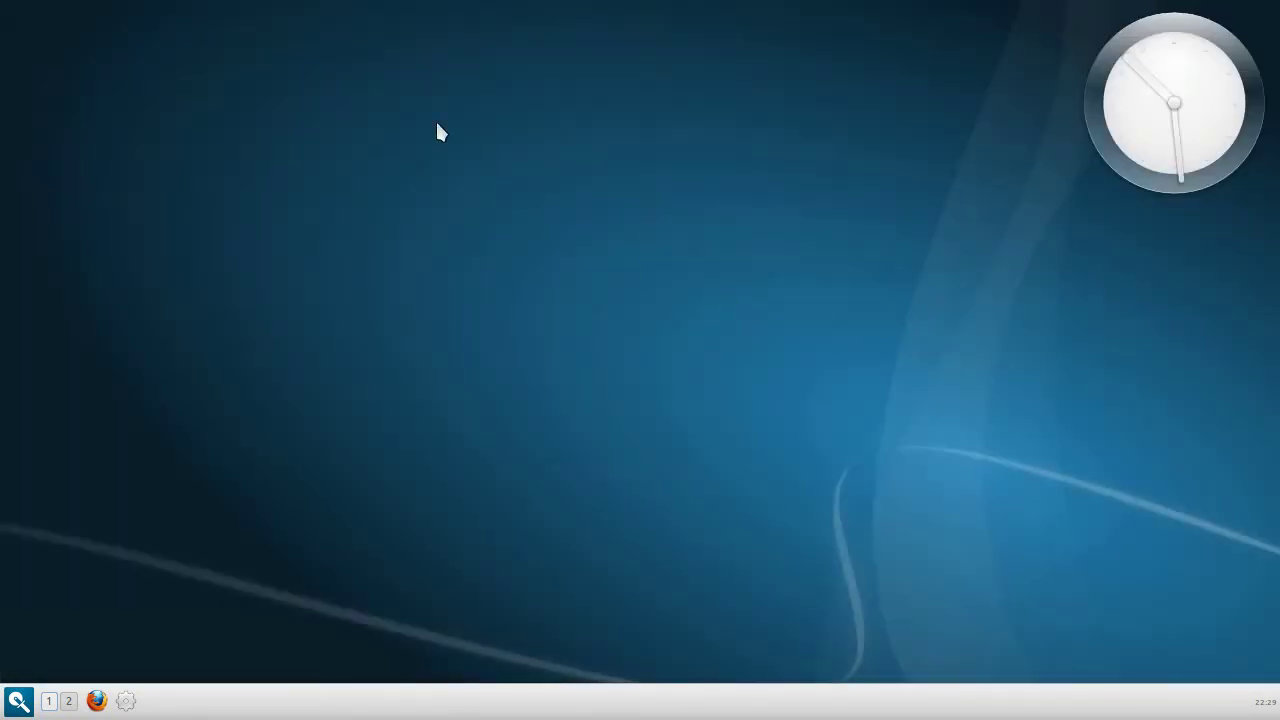
# - Set the panel position to the top edge of the desktop (Górna krawędź pulpitu)
pyautogui.rightClick(553, 713)
pyautogui.moveTo(586, 666)
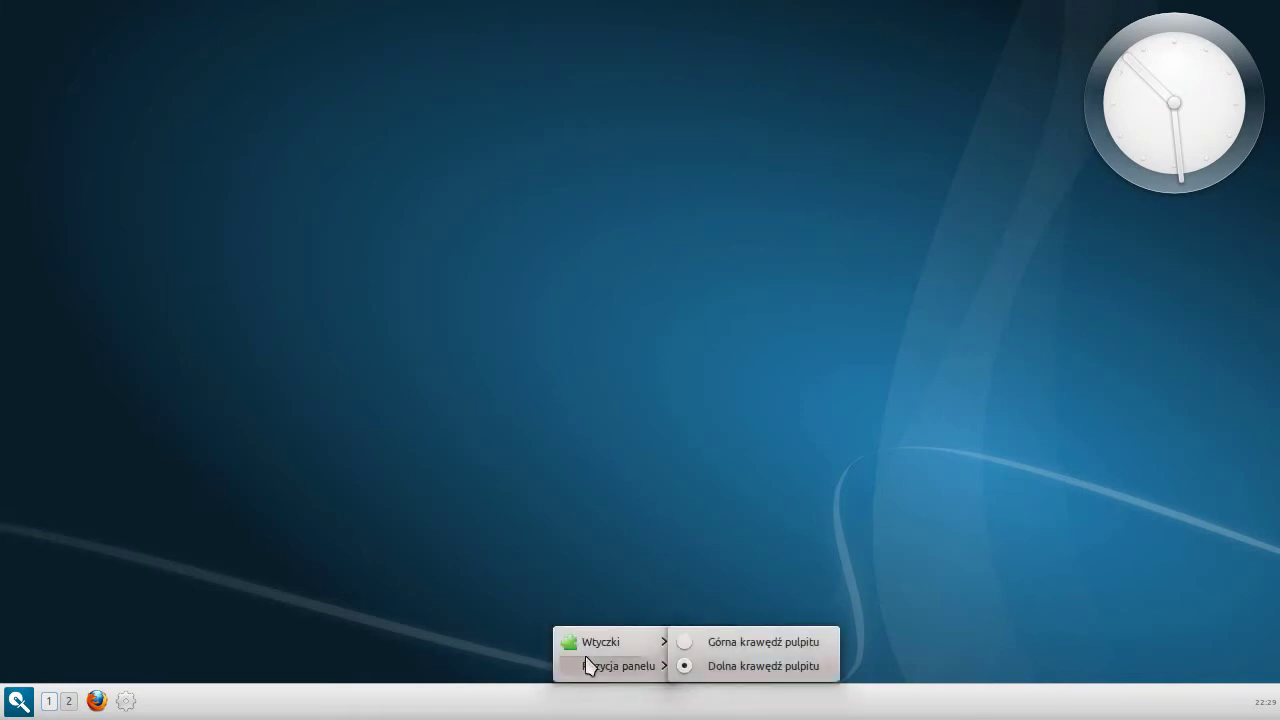
pyautogui.click(714, 643)
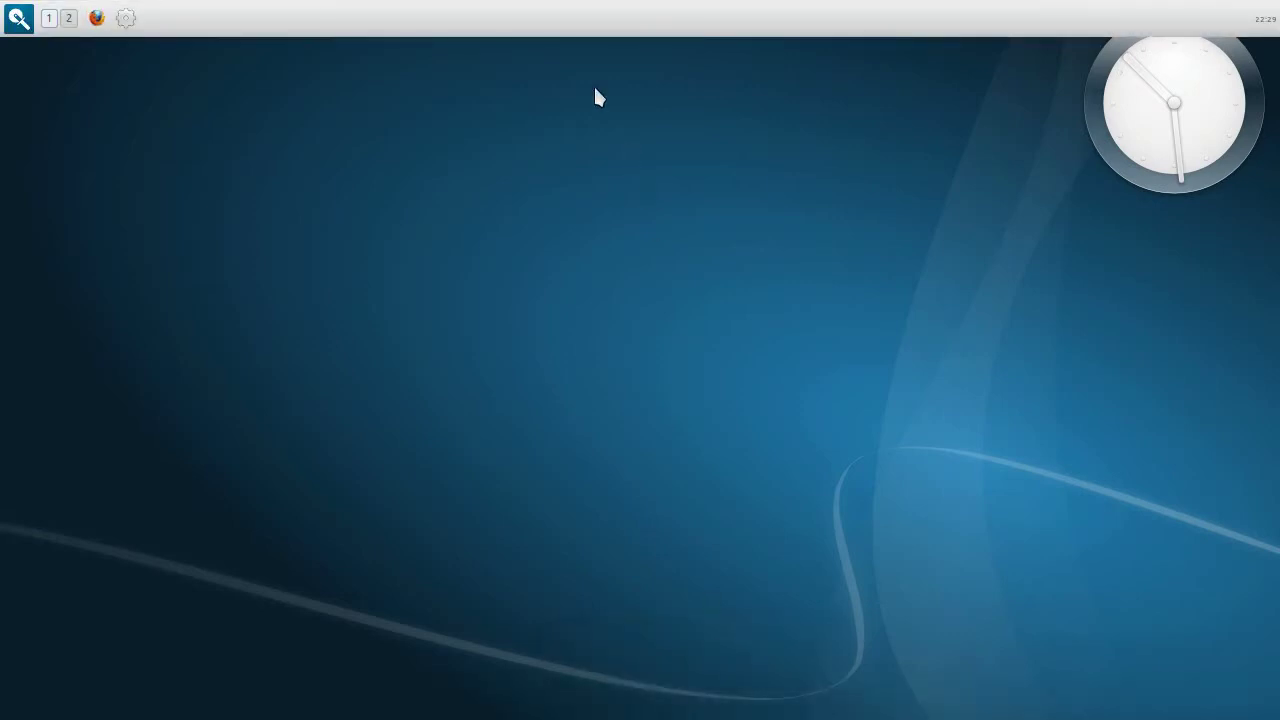
# - Return the panel to the bottom edge of the desktop (Dolna krawędź pulpitu)
pyautogui.rightClick(573, 22)
pyautogui.moveTo(645, 81)
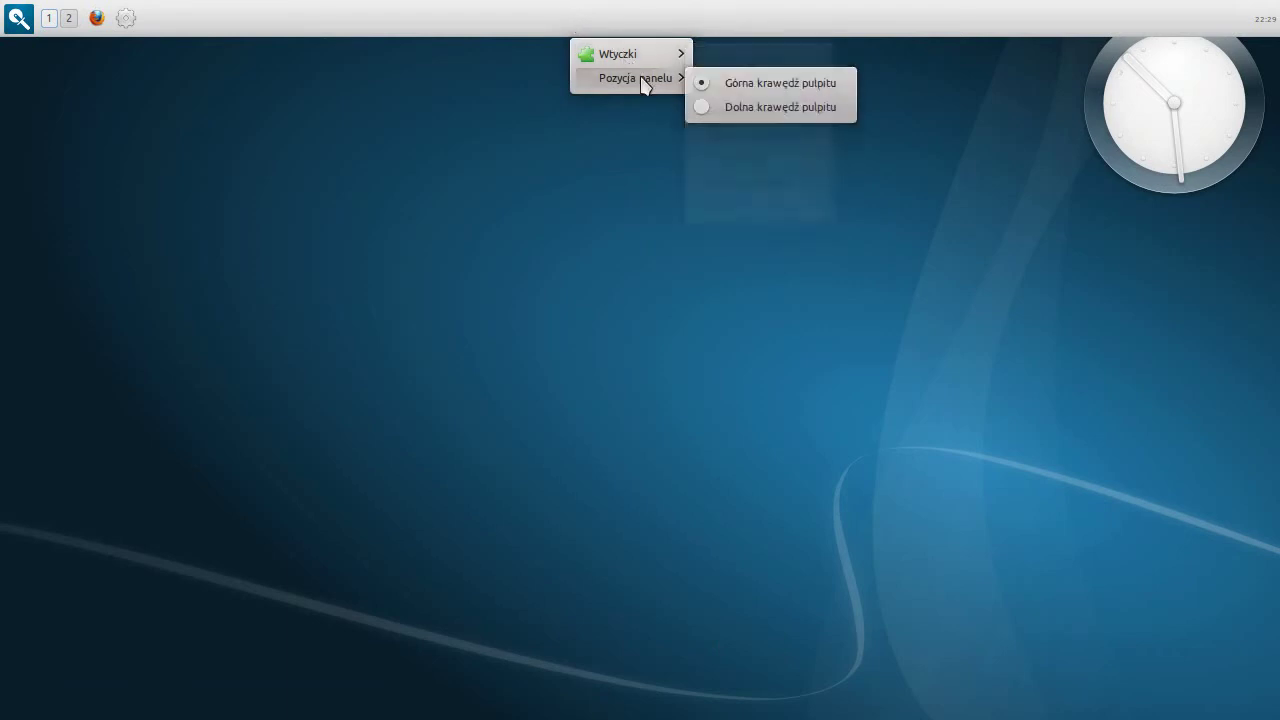
pyautogui.click(729, 107)
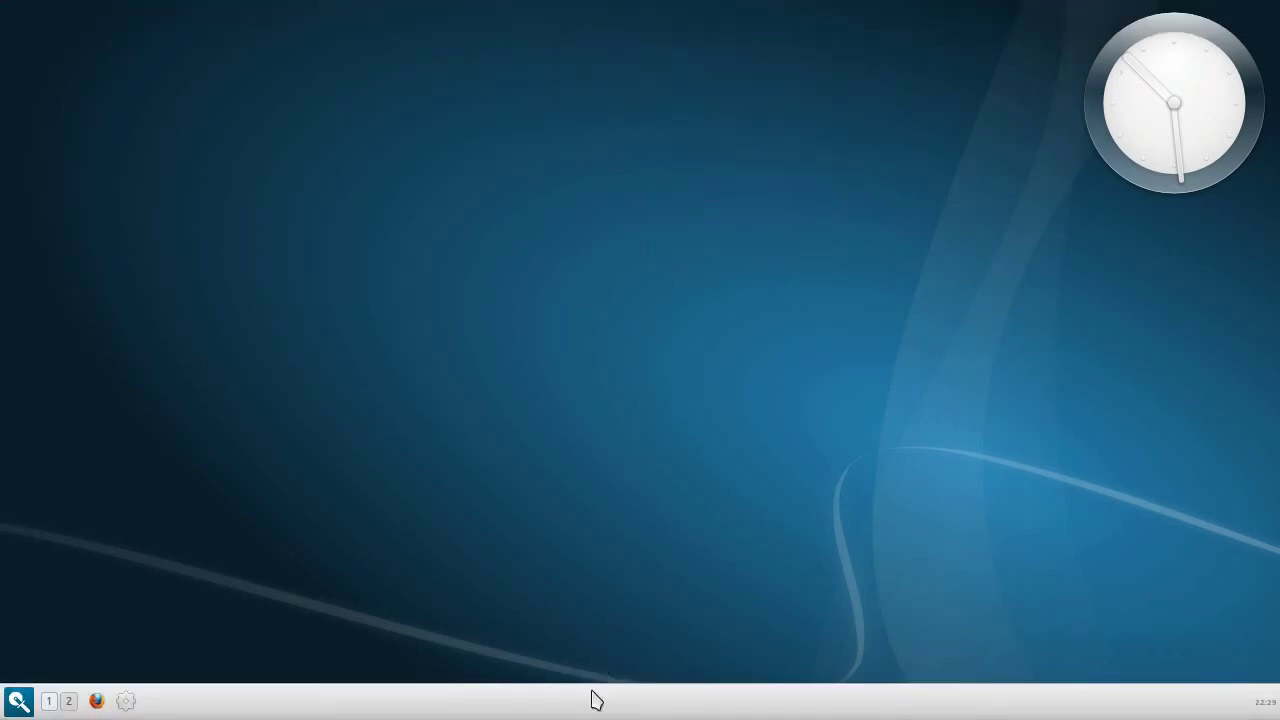
# - Open the panel clock's settings, reposition the dialog and enable Show seconds, 12 hour style, Show date and Show date in new line
pyautogui.rightClick(560, 712)
pyautogui.moveTo(577, 647)
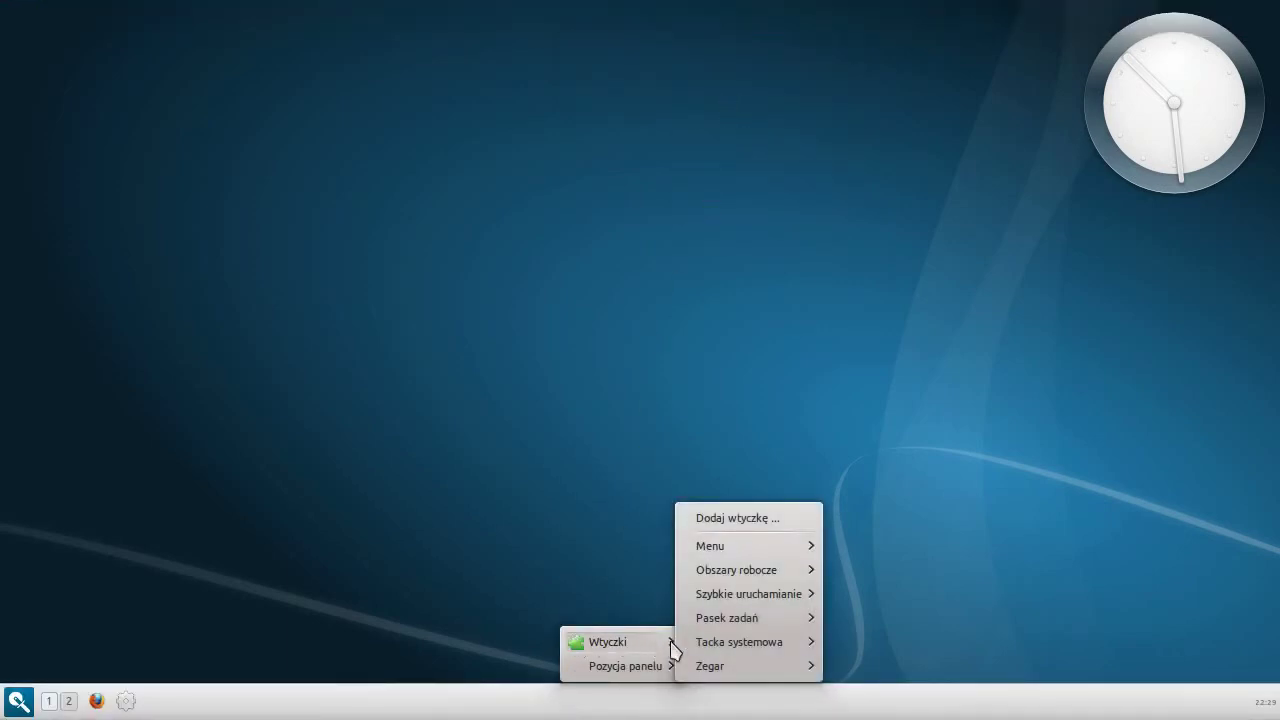
pyautogui.moveTo(705, 670)
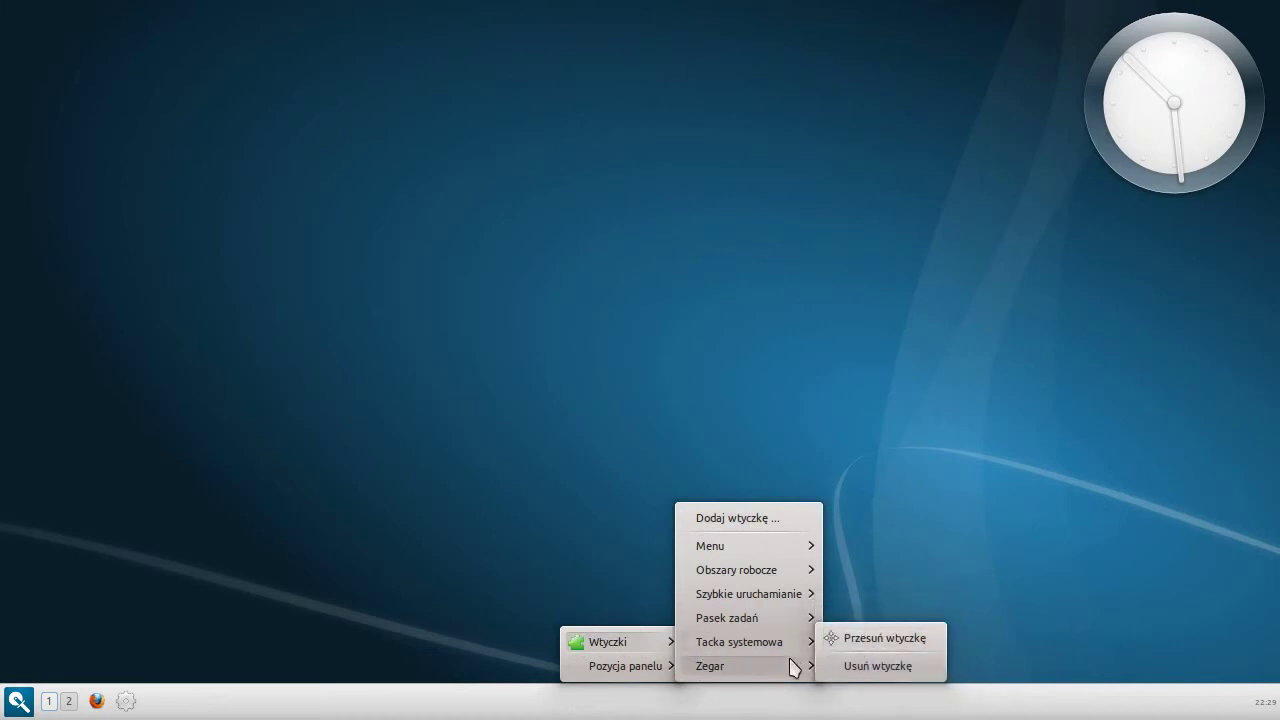
pyautogui.click(876, 640)
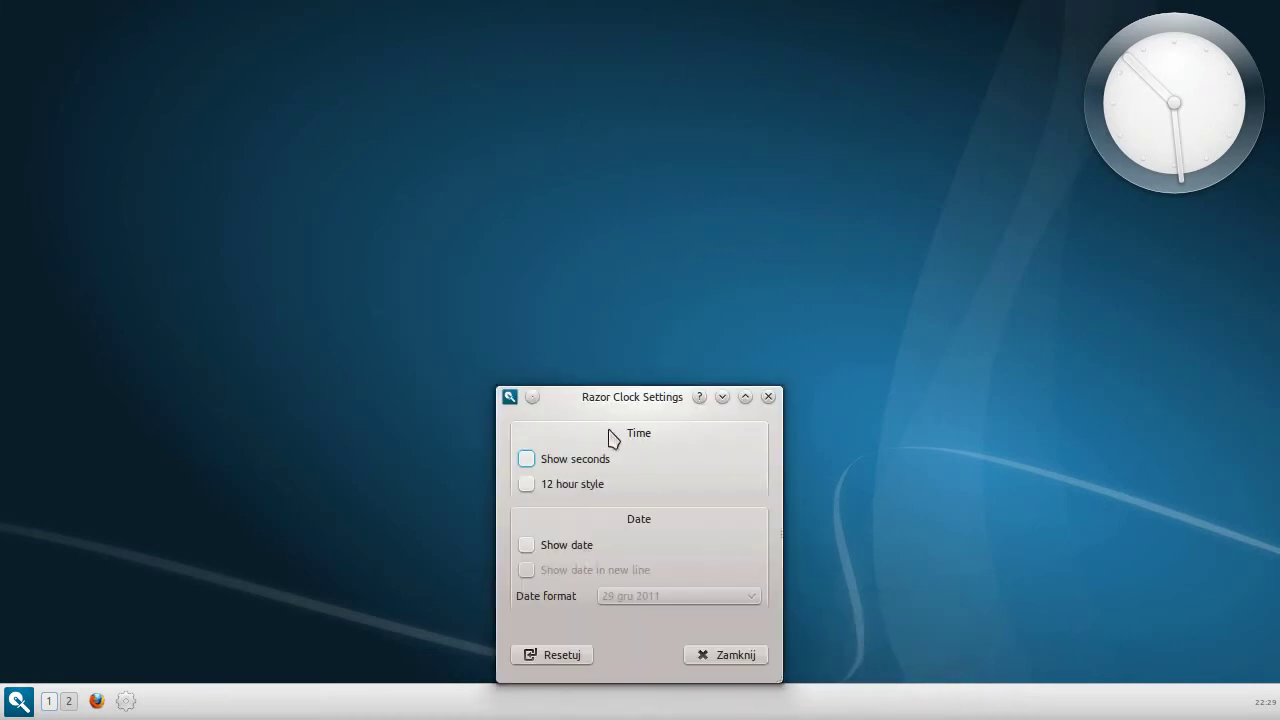
pyautogui.moveTo(596, 410); pyautogui.dragTo(381, 260)
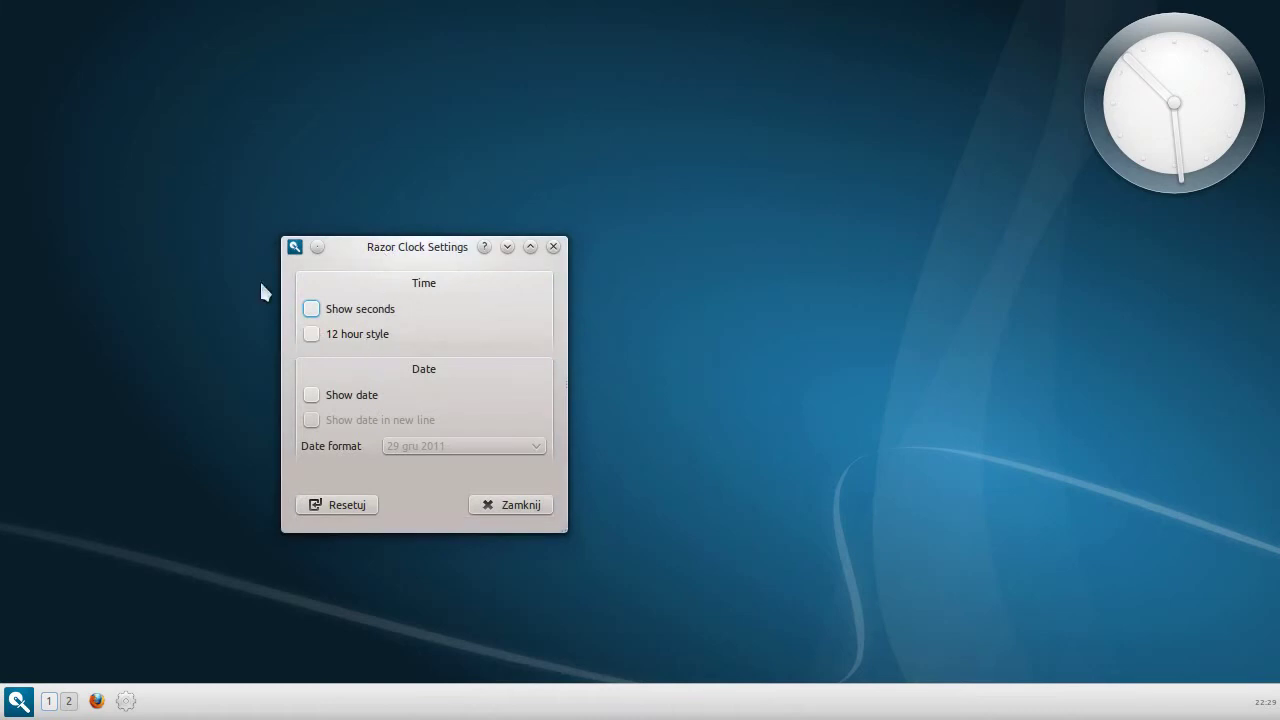
pyautogui.click(310, 311)
pyautogui.click(312, 334)
pyautogui.click(318, 398)
pyautogui.click(314, 424)
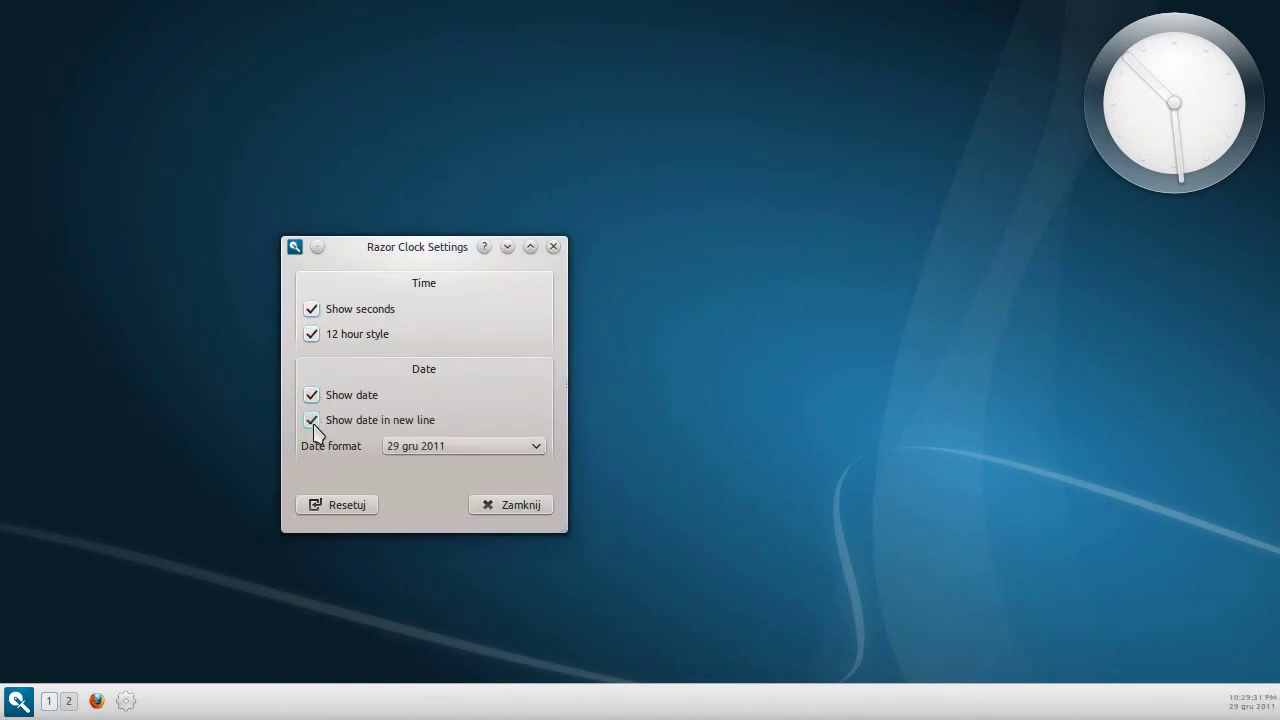
# - Turn off all four time and date options of the panel clock and close its settings
pyautogui.click(313, 424)
pyautogui.click(313, 398)
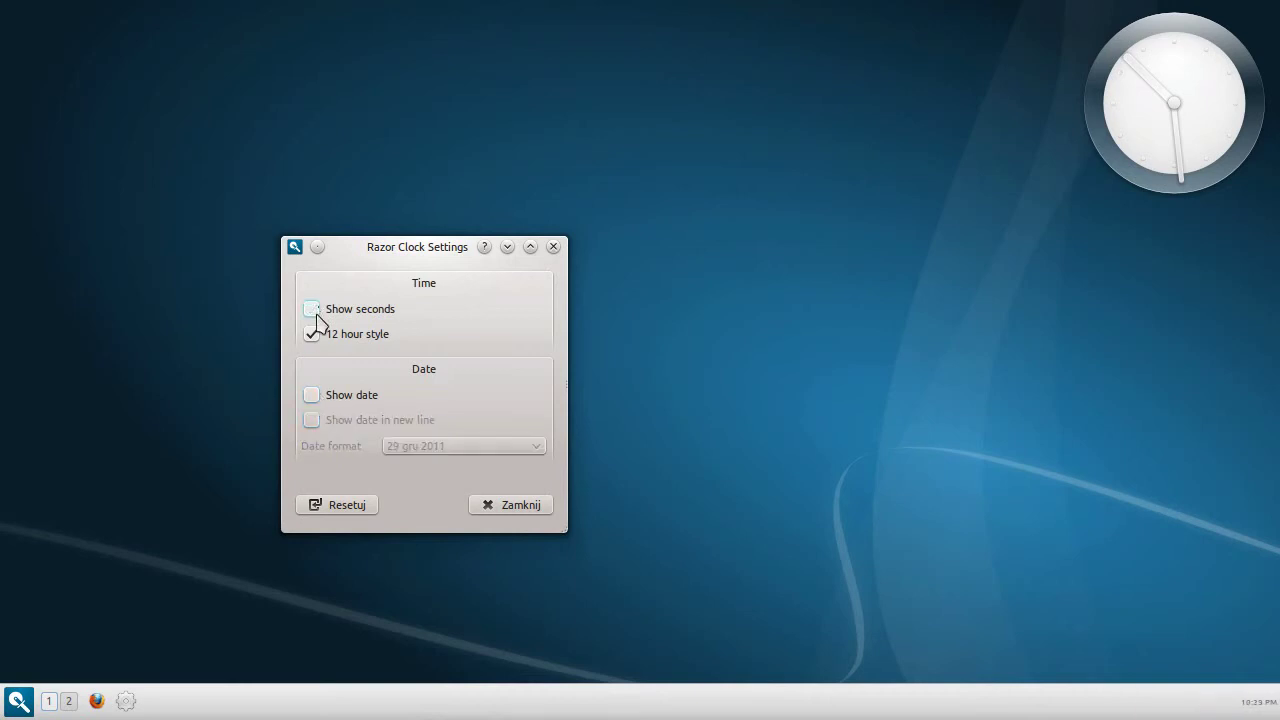
pyautogui.click(312, 334)
pyautogui.click(509, 508)
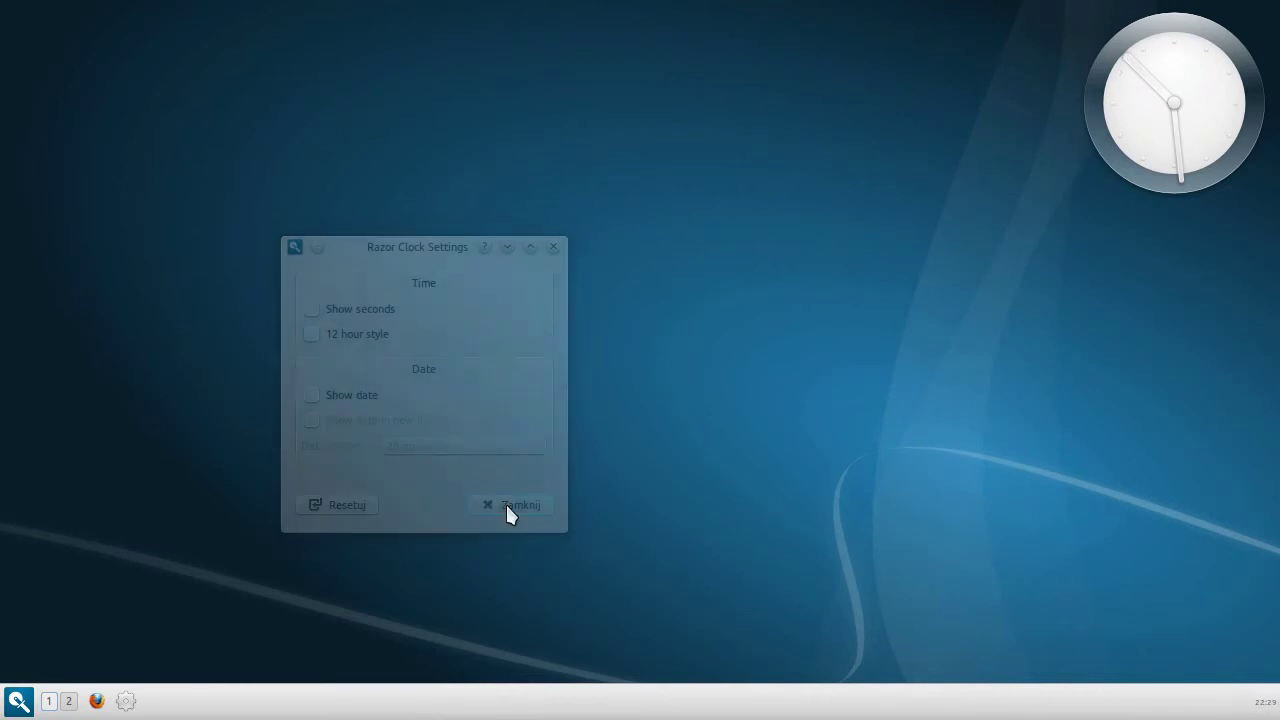
# - Open About Razor from the desktop, place it near the desktop's upper-left corner and enlarge it to fit the full text
pyautogui.rightClick(200, 133)
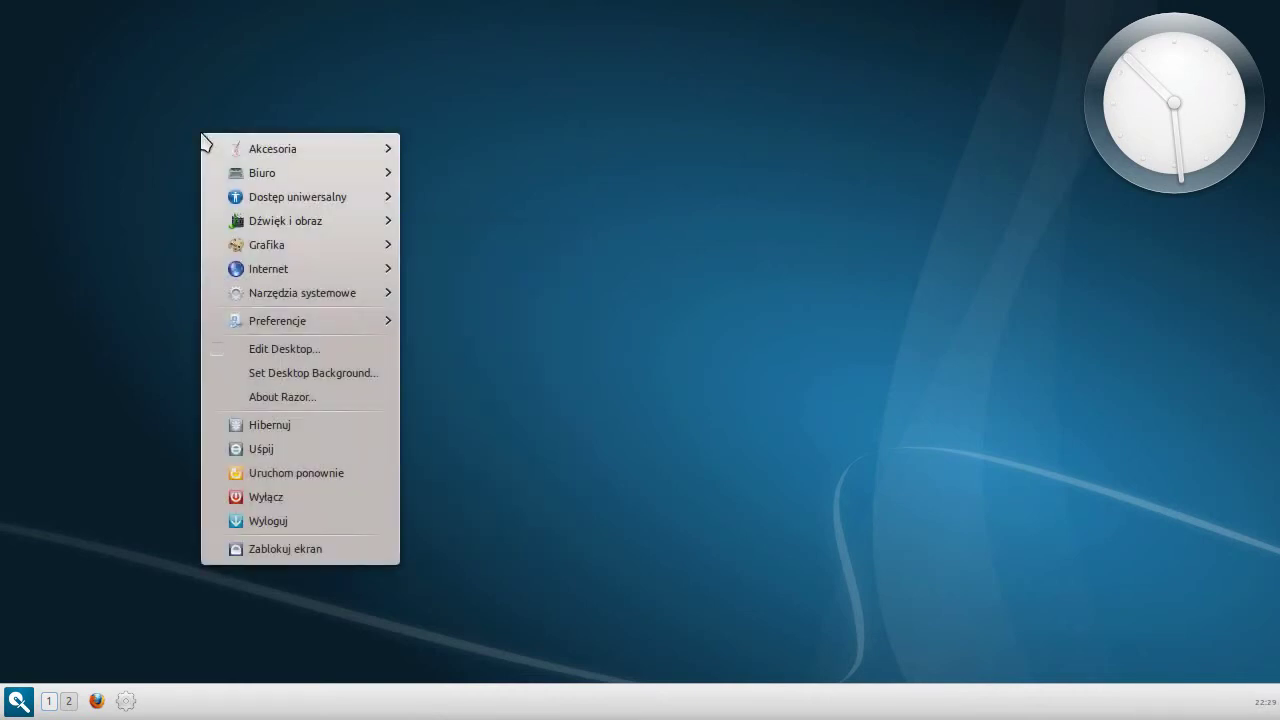
pyautogui.click(293, 397)
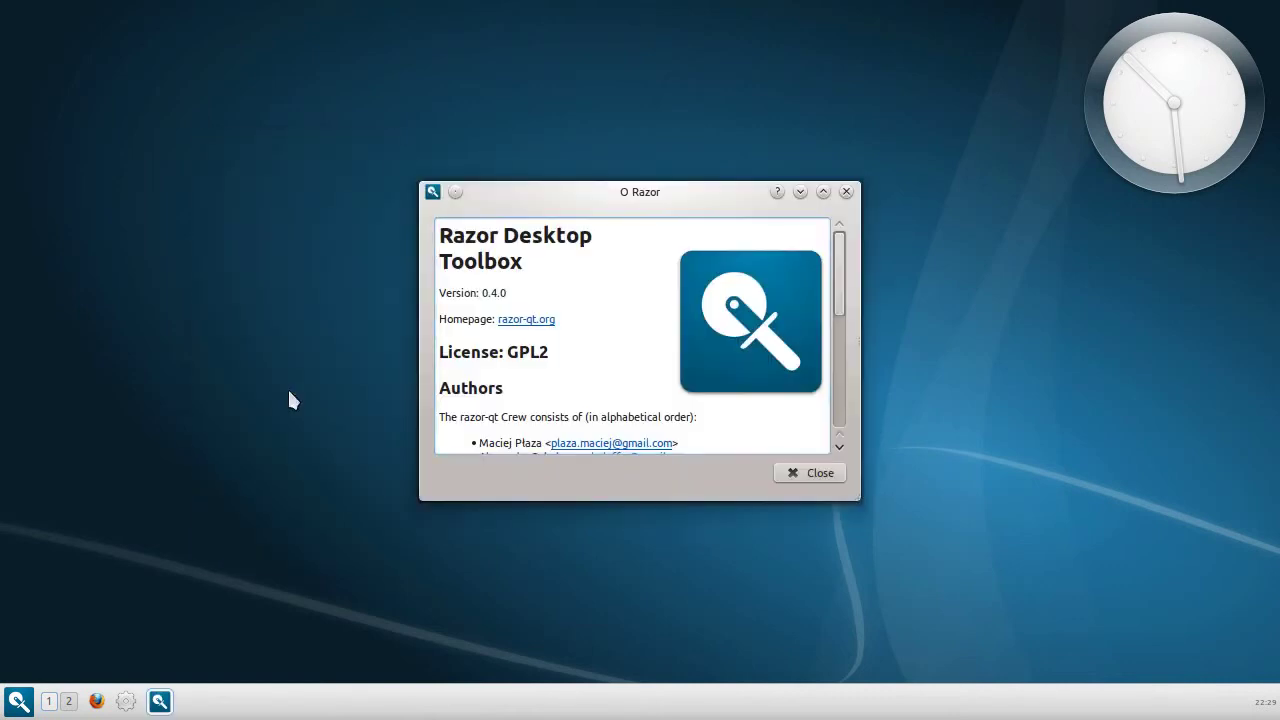
pyautogui.moveTo(519, 200); pyautogui.dragTo(136, 28)
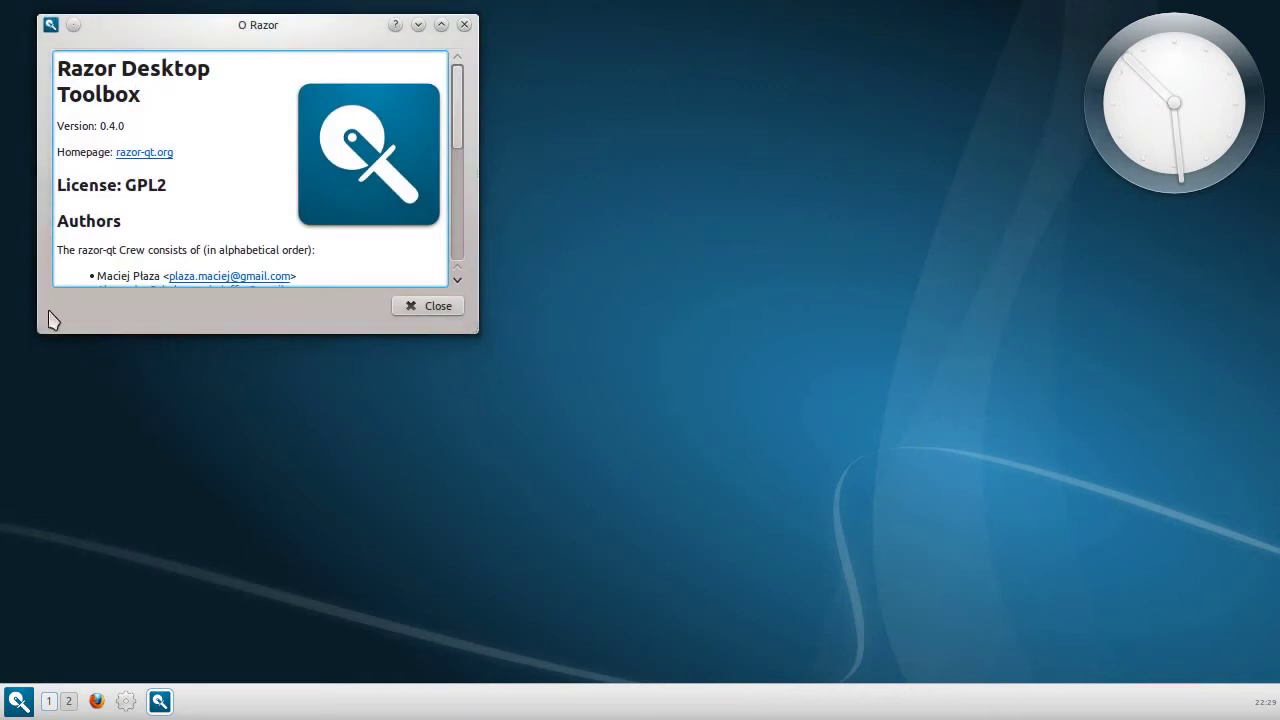
pyautogui.moveTo(38, 338); pyautogui.dragTo(51, 628)
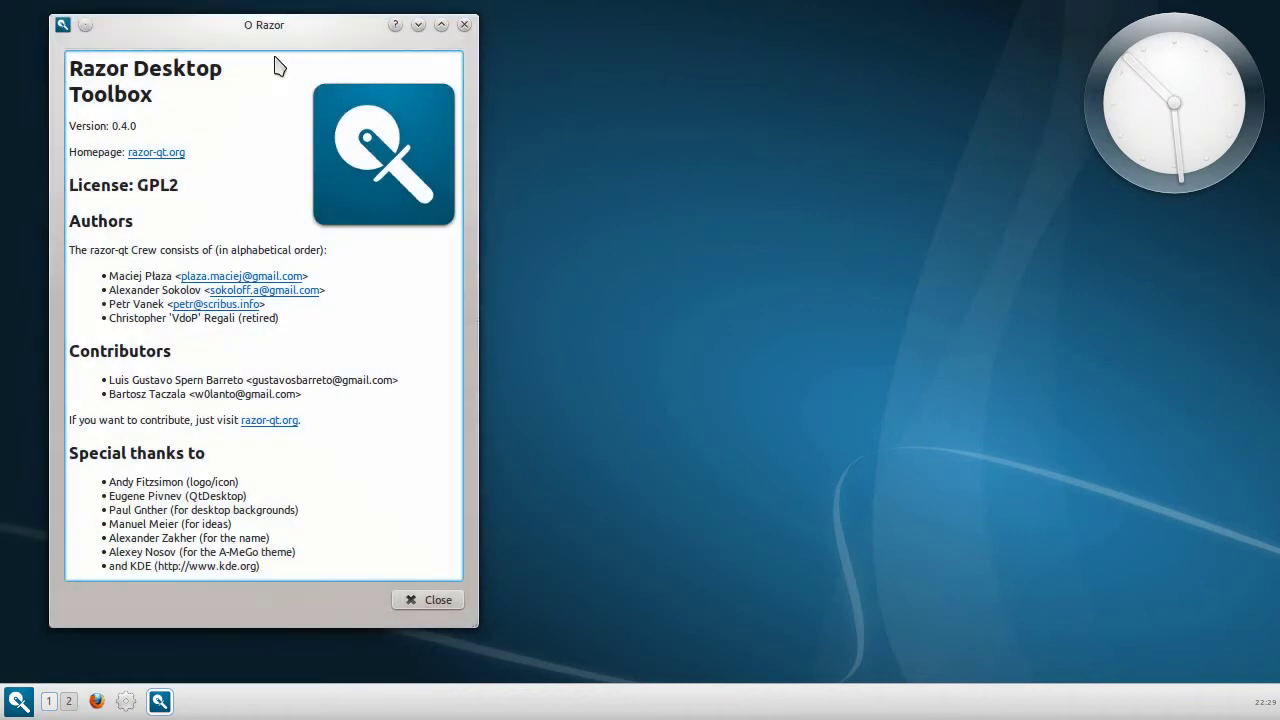
pyautogui.moveTo(266, 36)
pyautogui.mouseDown()
pyautogui.moveTo(262, 25)
pyautogui.moveTo(264, 44)
pyautogui.mouseUp()
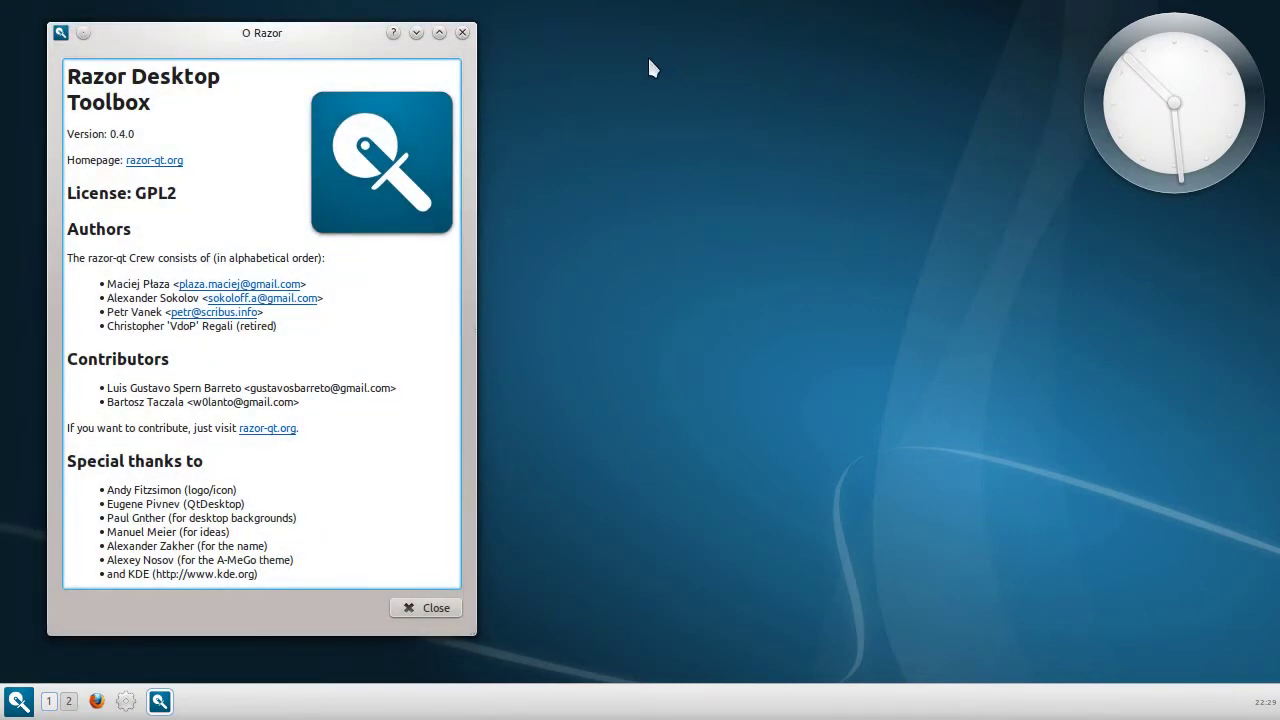
# - Set the task bar plugin's (Pasek zadań) button style to Icon and text and close its settings
pyautogui.rightClick(643, 690)
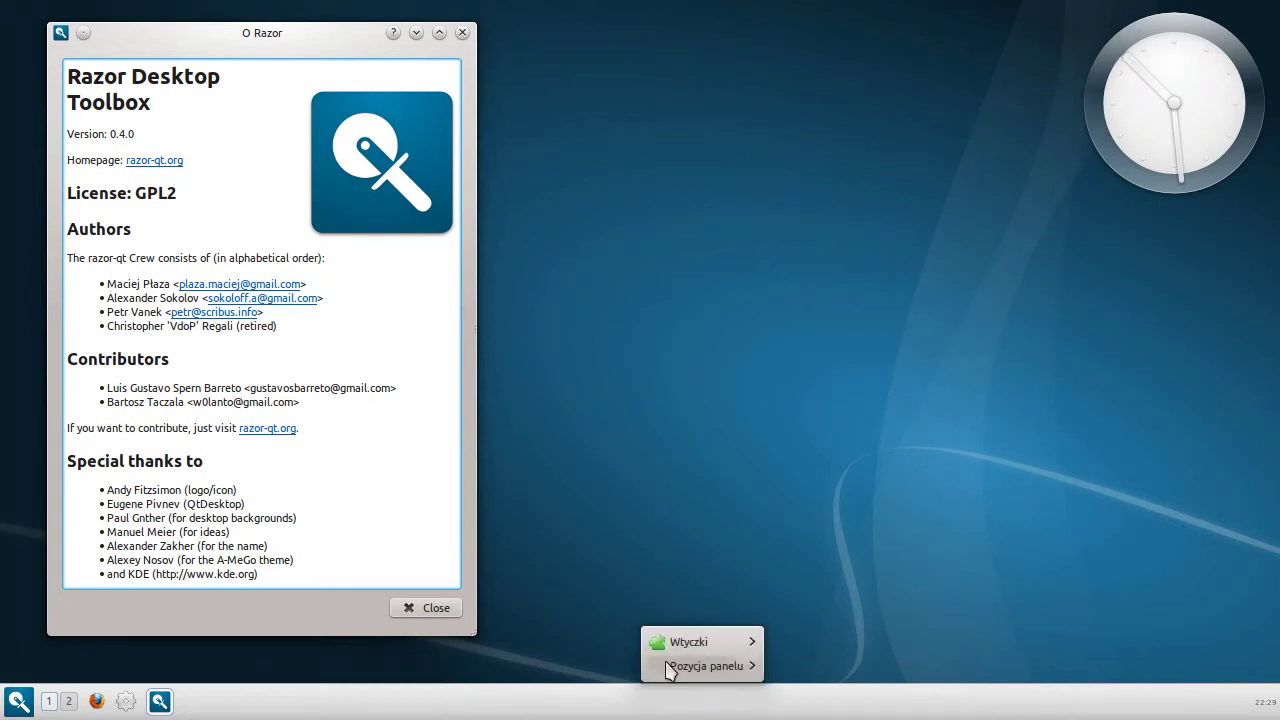
pyautogui.moveTo(668, 648)
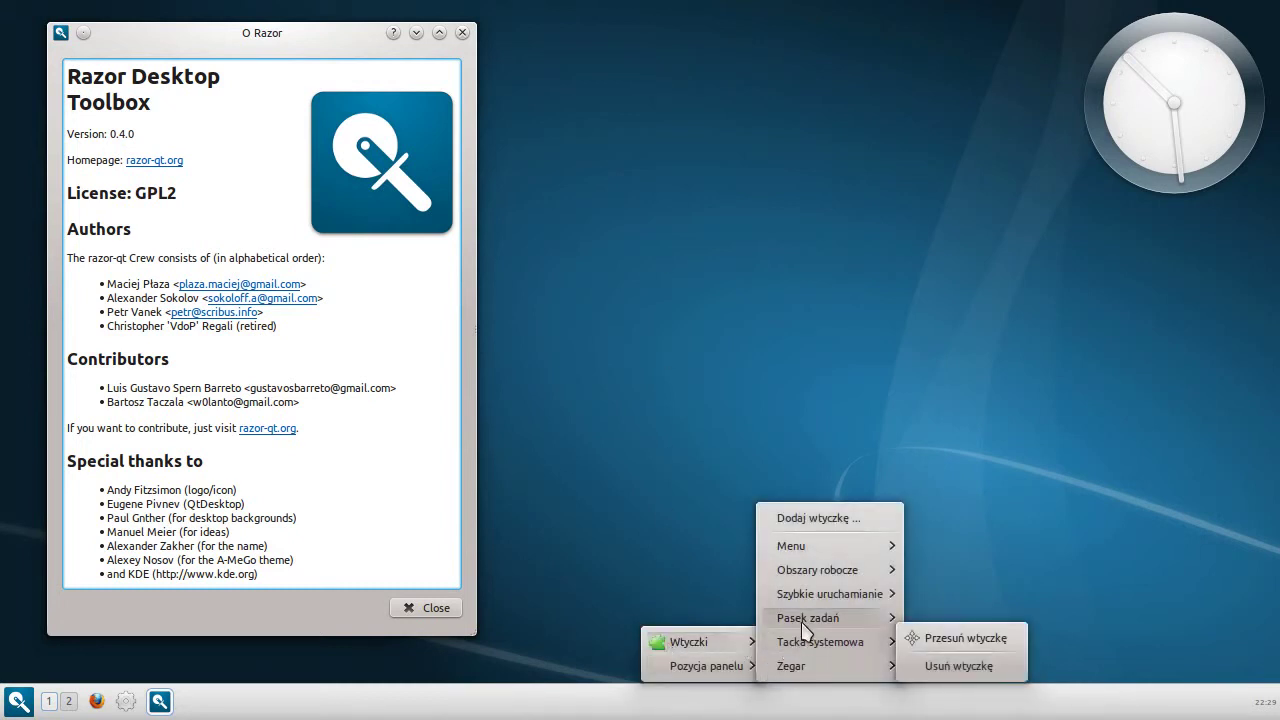
pyautogui.moveTo(805, 622)
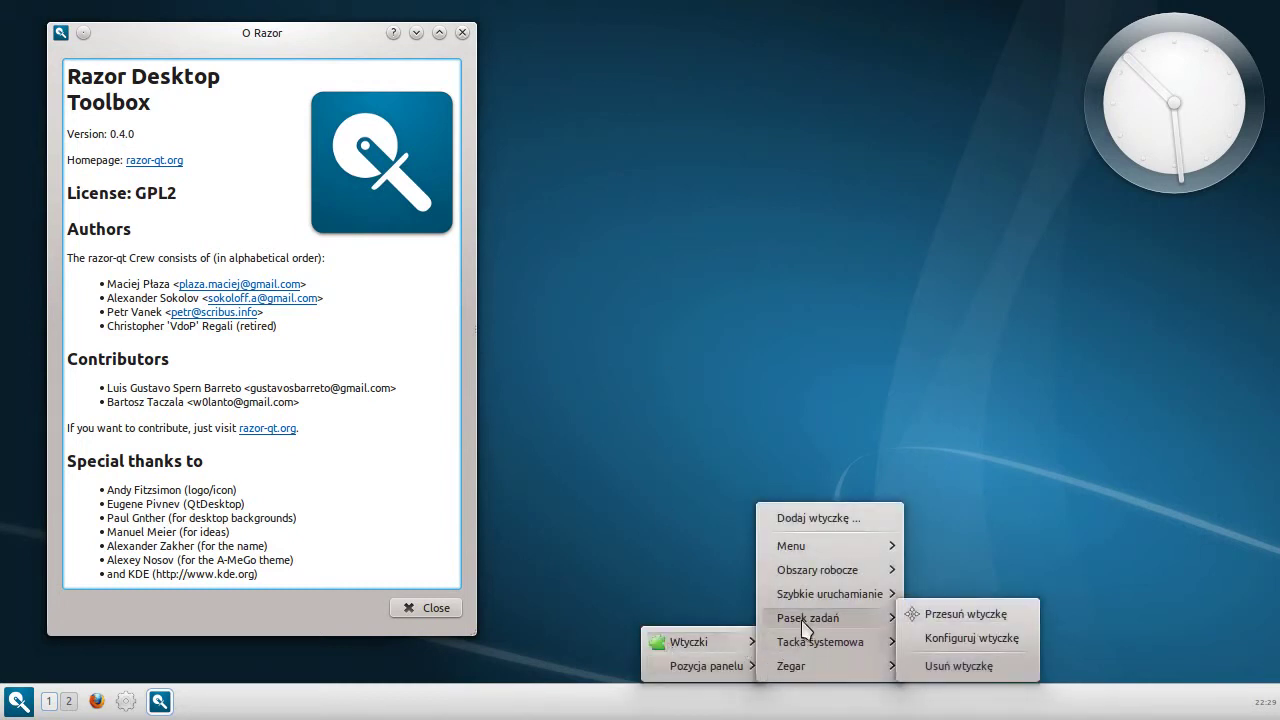
pyautogui.click(967, 639)
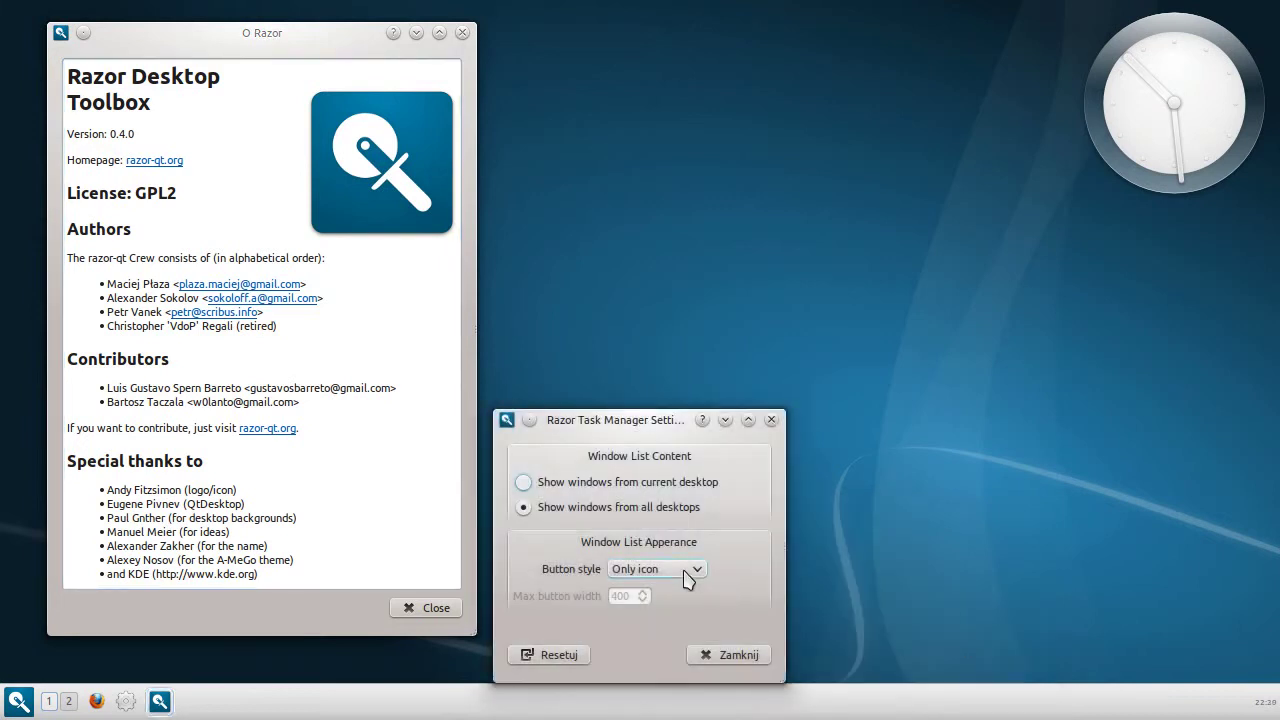
pyautogui.click(684, 569)
pyautogui.click(680, 584)
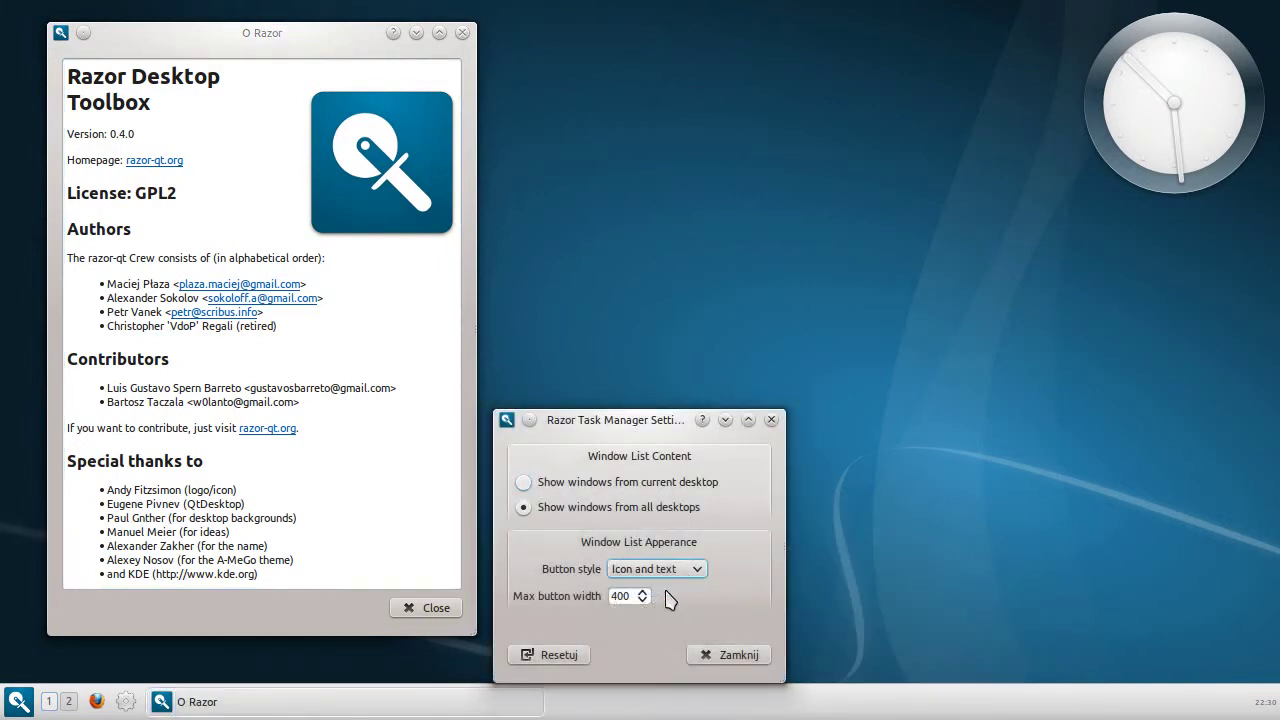
pyautogui.click(757, 658)
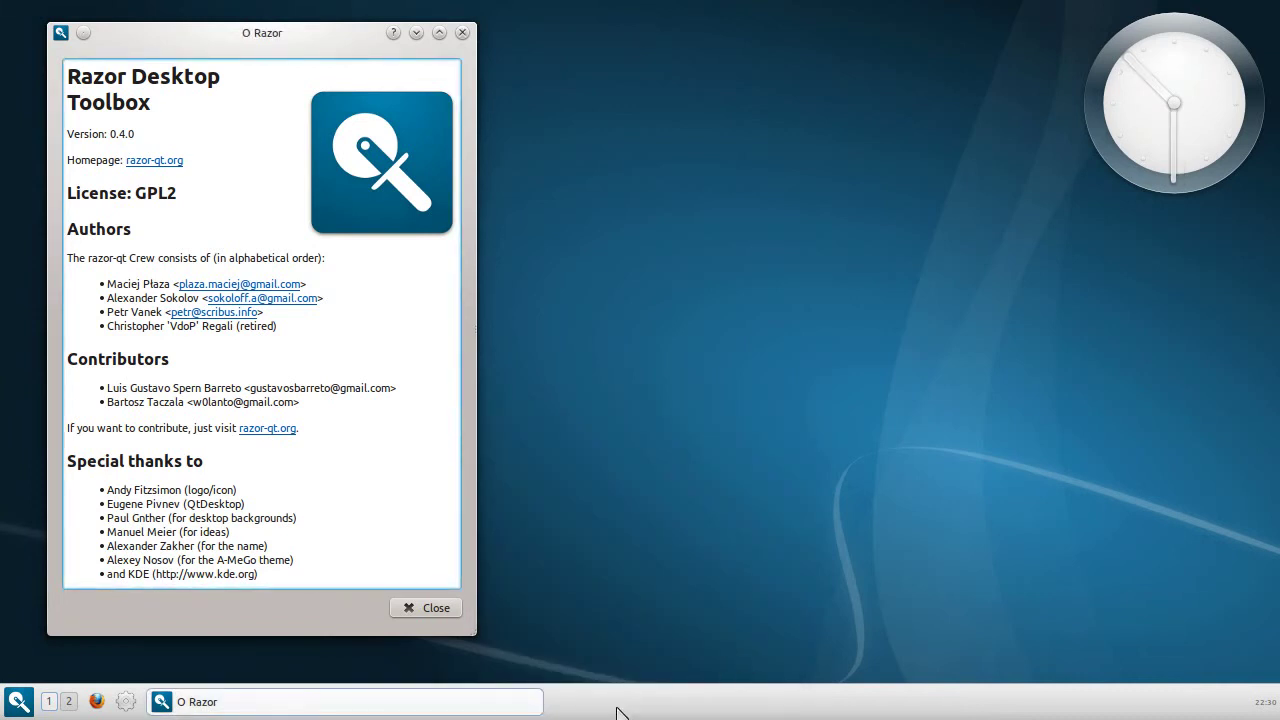
# - View the configuration of the panel's Menu plugin and close it without changes
pyautogui.rightClick(617, 712)
pyautogui.moveTo(630, 642)
pyautogui.moveTo(772, 618)
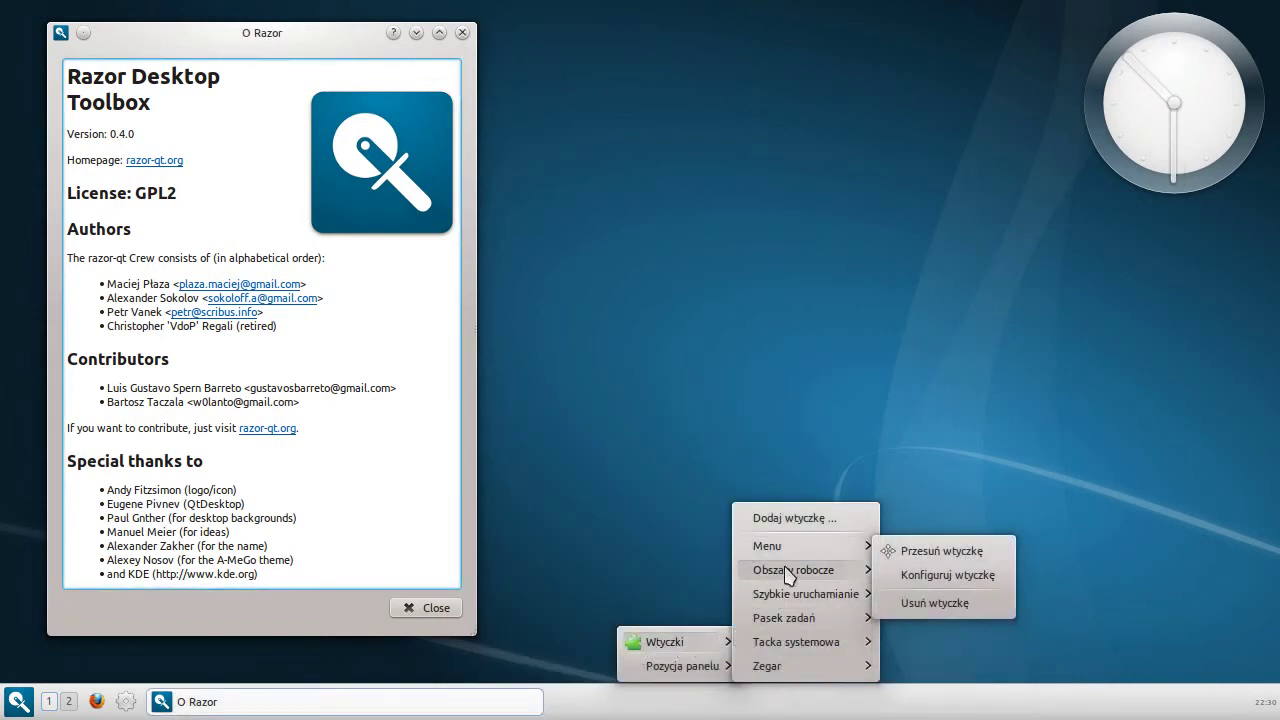
pyautogui.moveTo(846, 546)
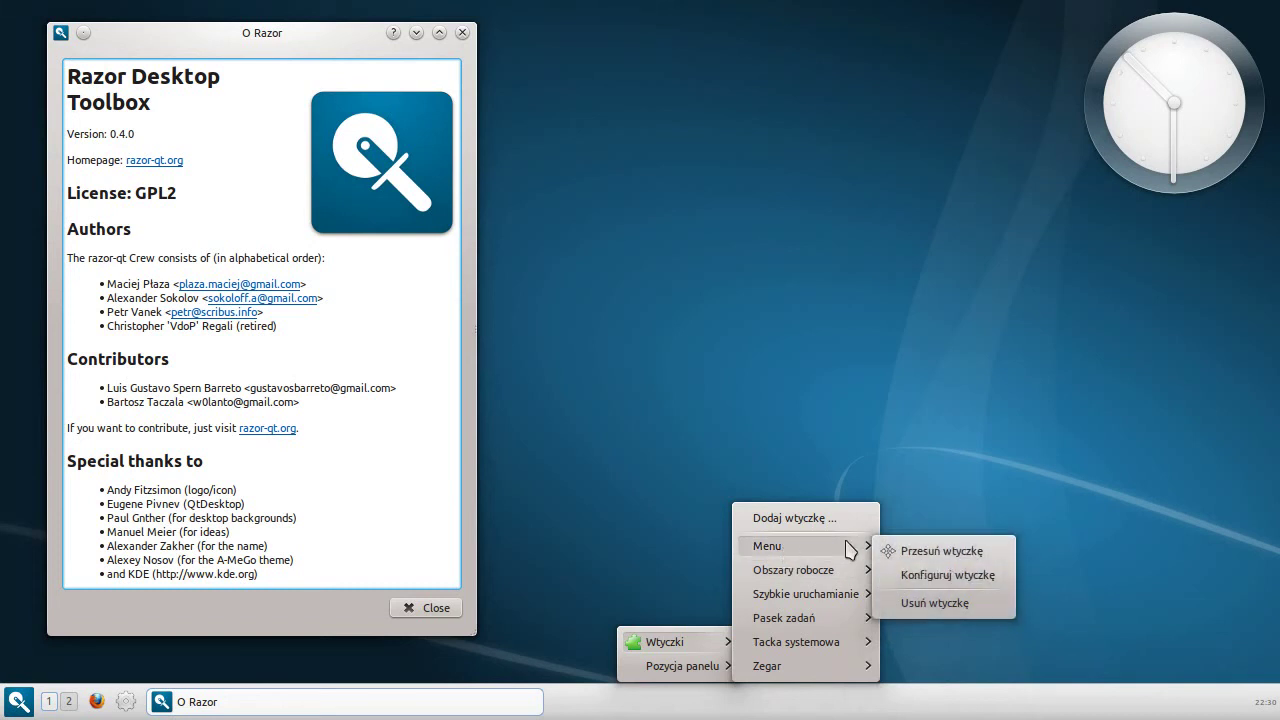
pyautogui.click(940, 575)
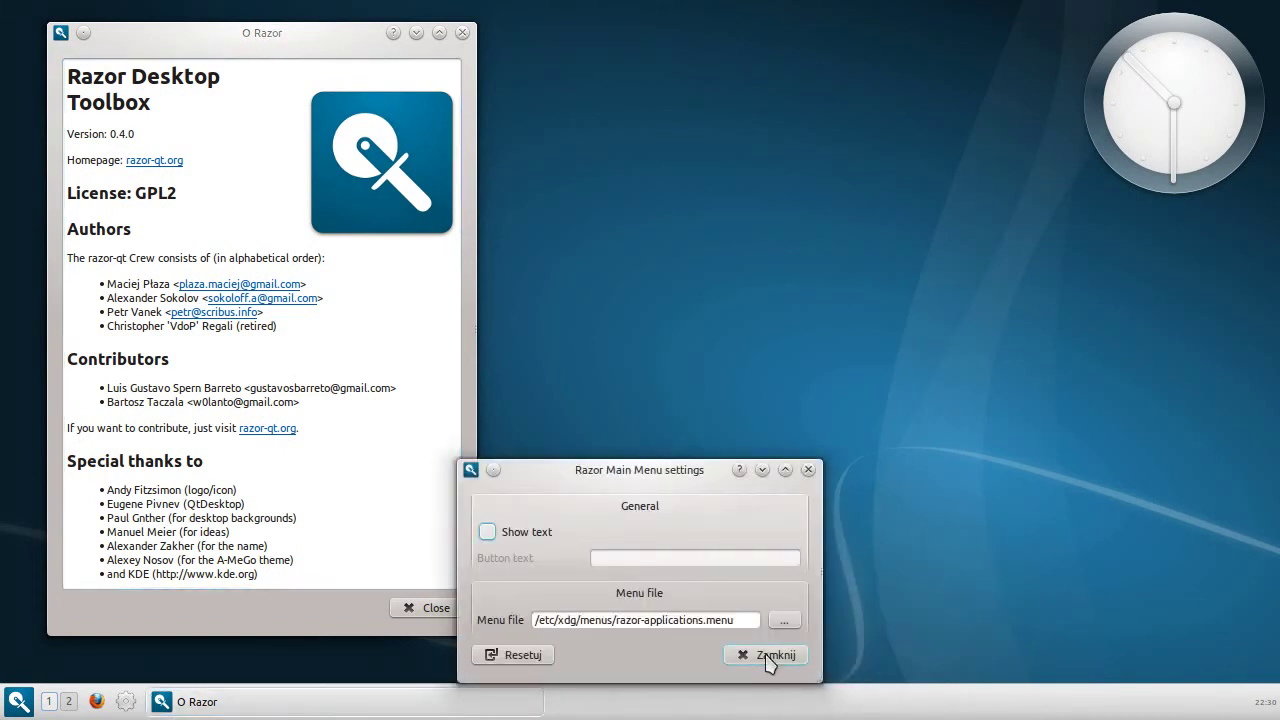
pyautogui.click(768, 656)
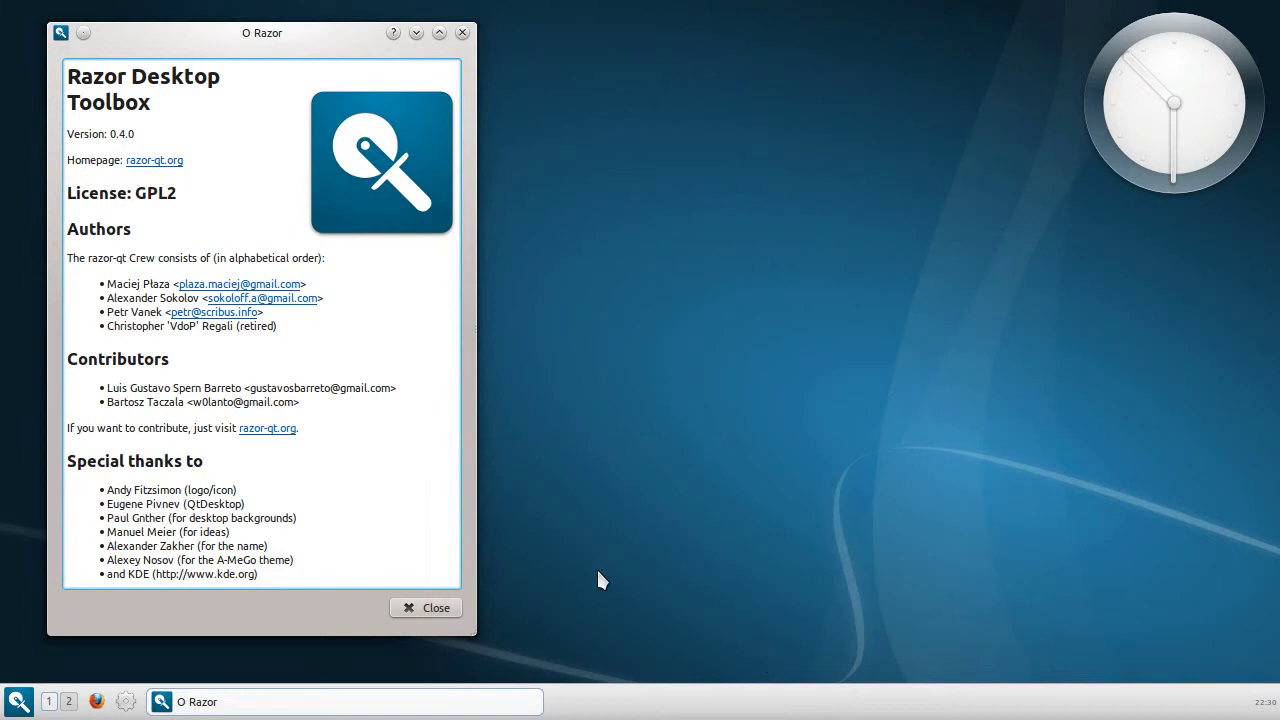
# - Move the Razor control panel launcher one place left in the quick launch area, and back to the right
pyautogui.rightClick(125, 701)
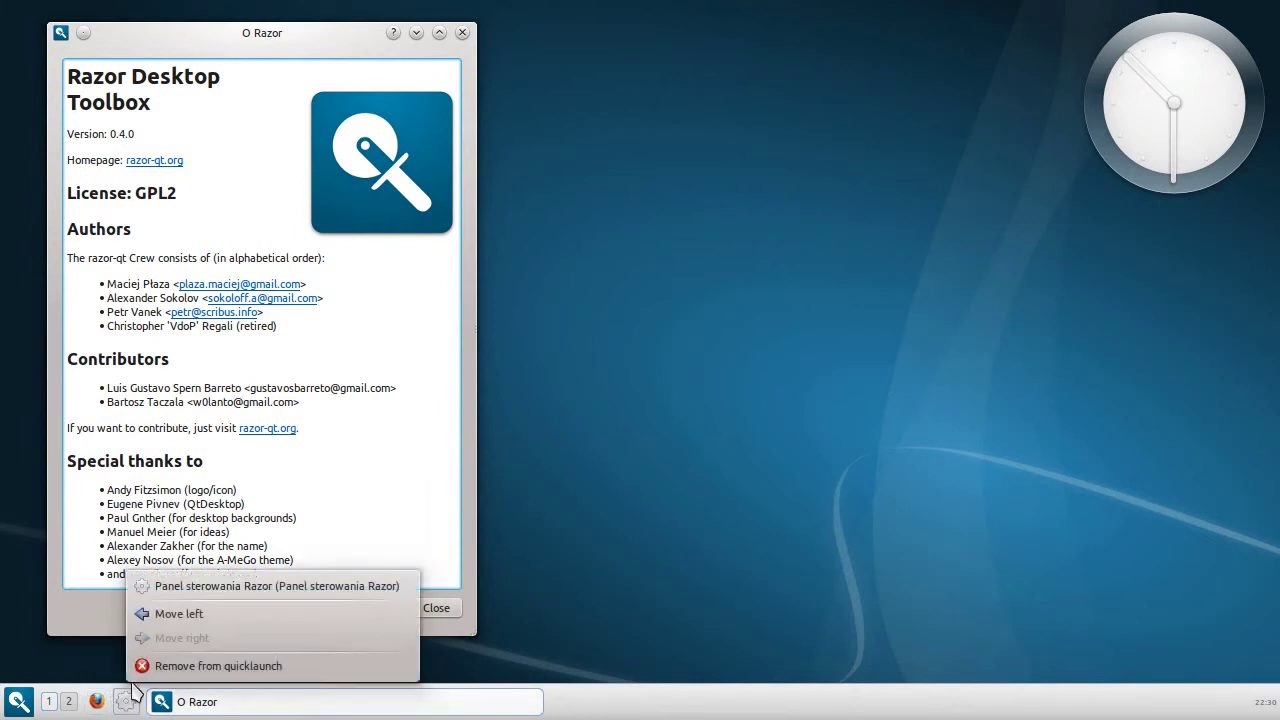
pyautogui.click(126, 612)
pyautogui.rightClick(97, 701)
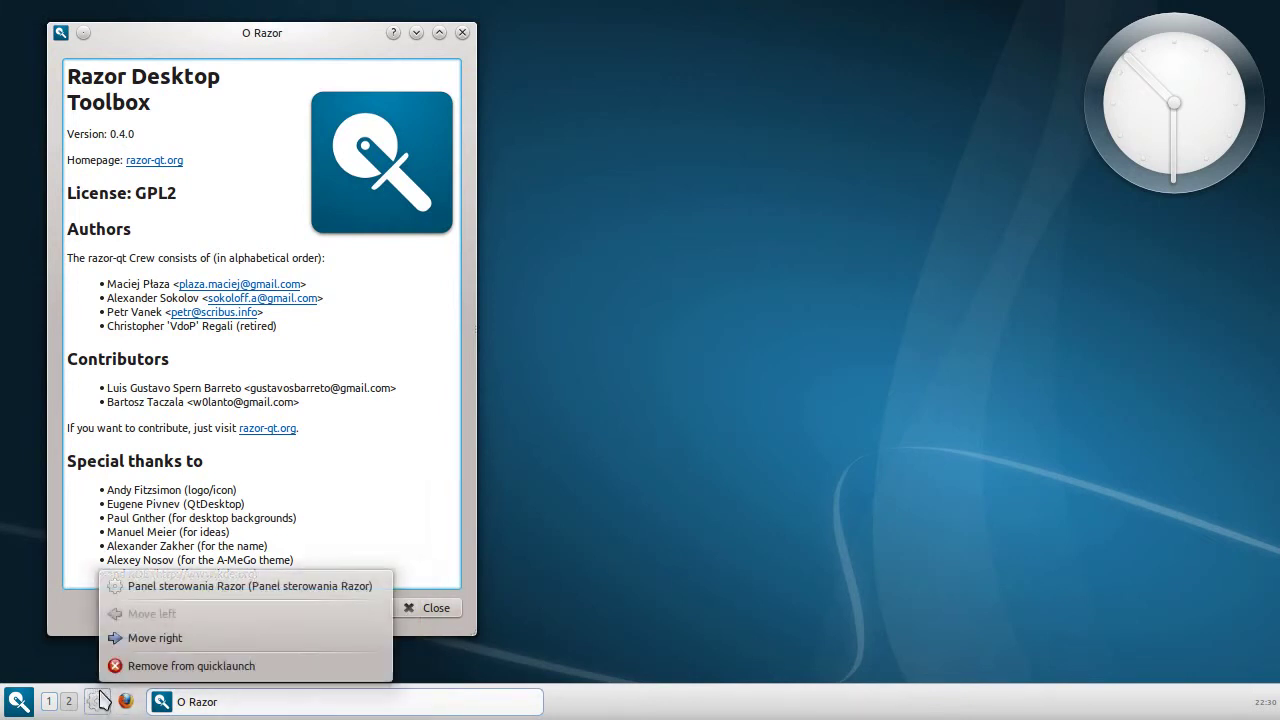
pyautogui.click(124, 645)
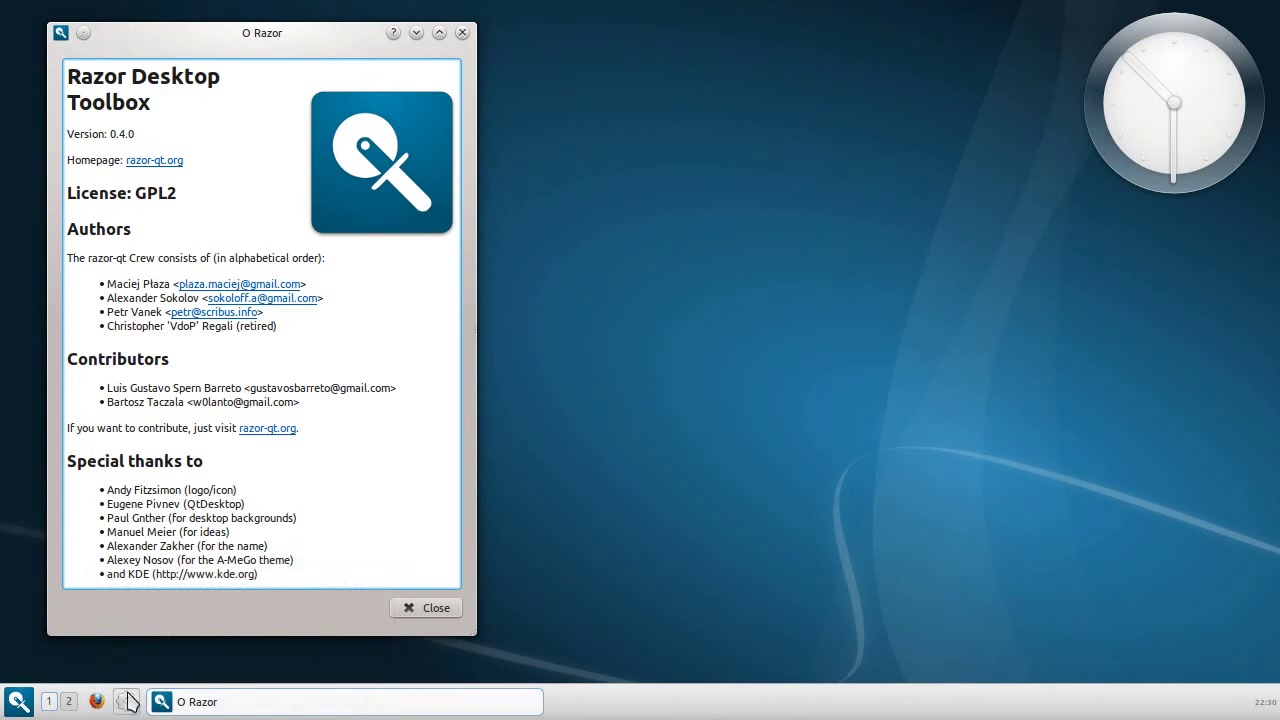
# - Launch the Razor control panel beside the About window and open Ustawienia pulpitu Razor-Qt over it
pyautogui.click(128, 700)
pyautogui.moveTo(706, 10); pyautogui.dragTo(740, 41)
pyautogui.click(605, 85)
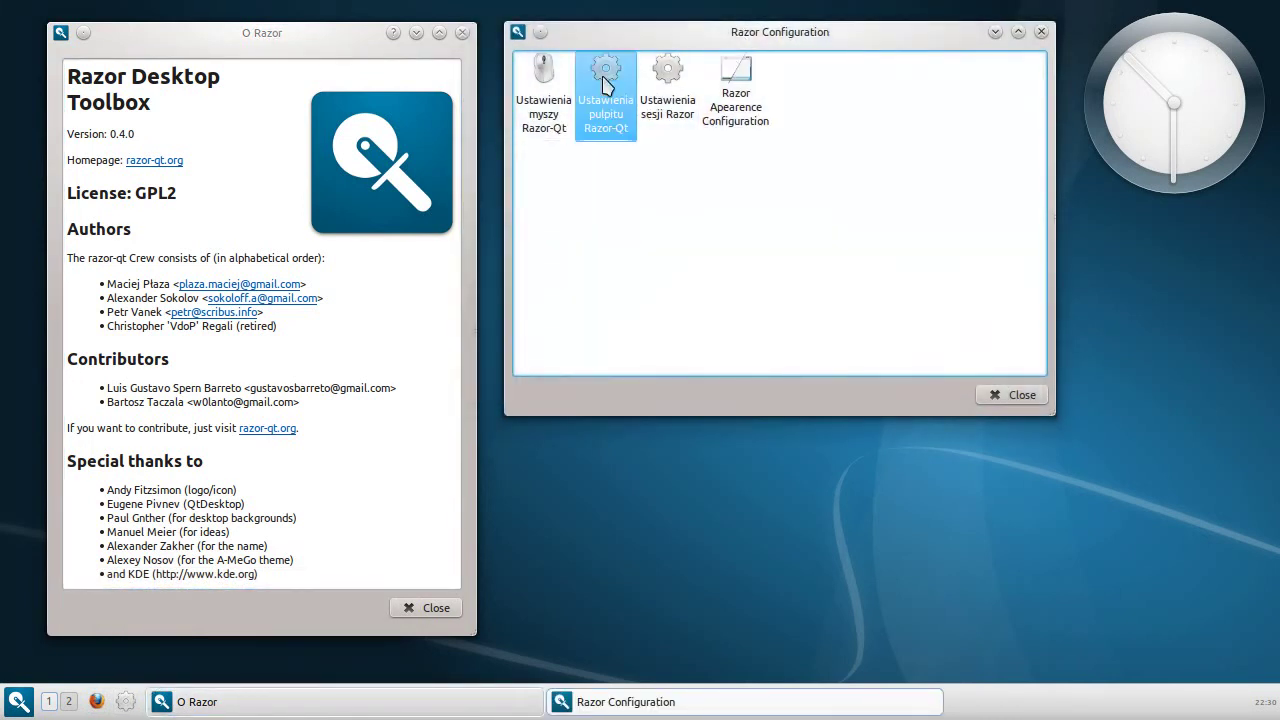
pyautogui.doubleClick(605, 85)
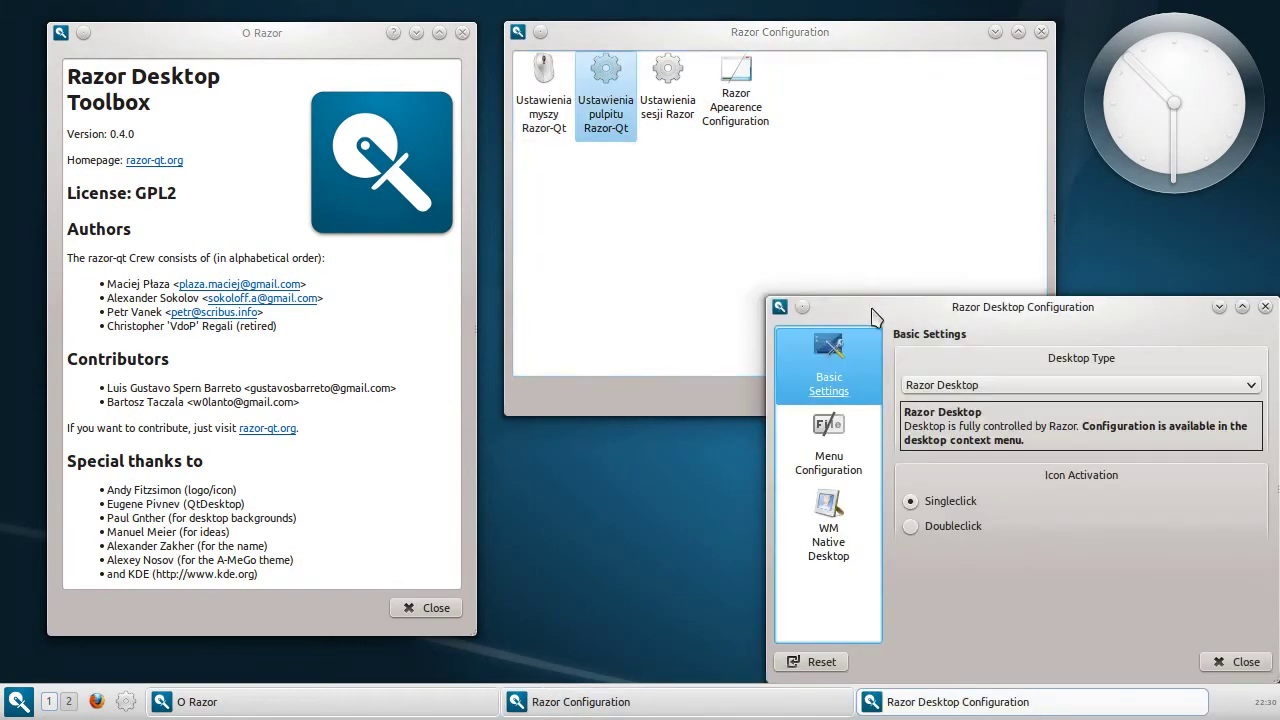
pyautogui.moveTo(871, 311); pyautogui.dragTo(631, 168)
# - Check the desktop type choices and switch icon activation to Doubleclick and back to Singleclick
pyautogui.click(818, 246)
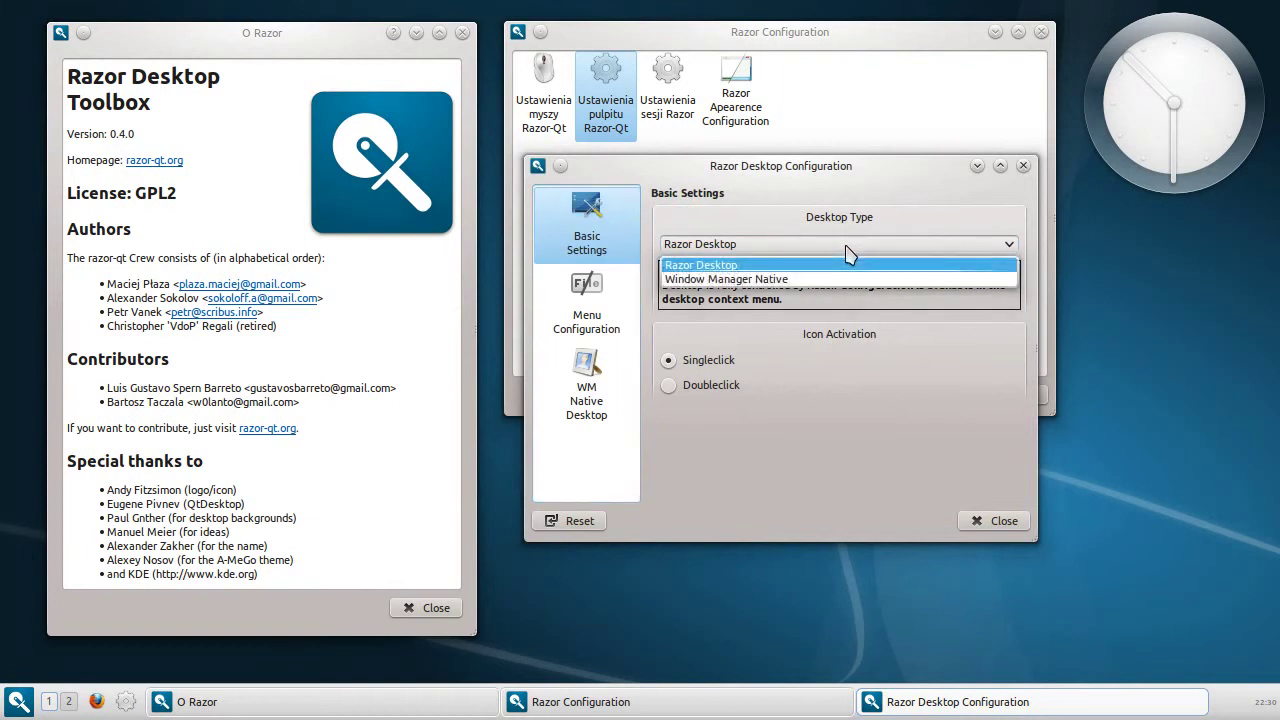
pyautogui.click(818, 250)
pyautogui.click(684, 392)
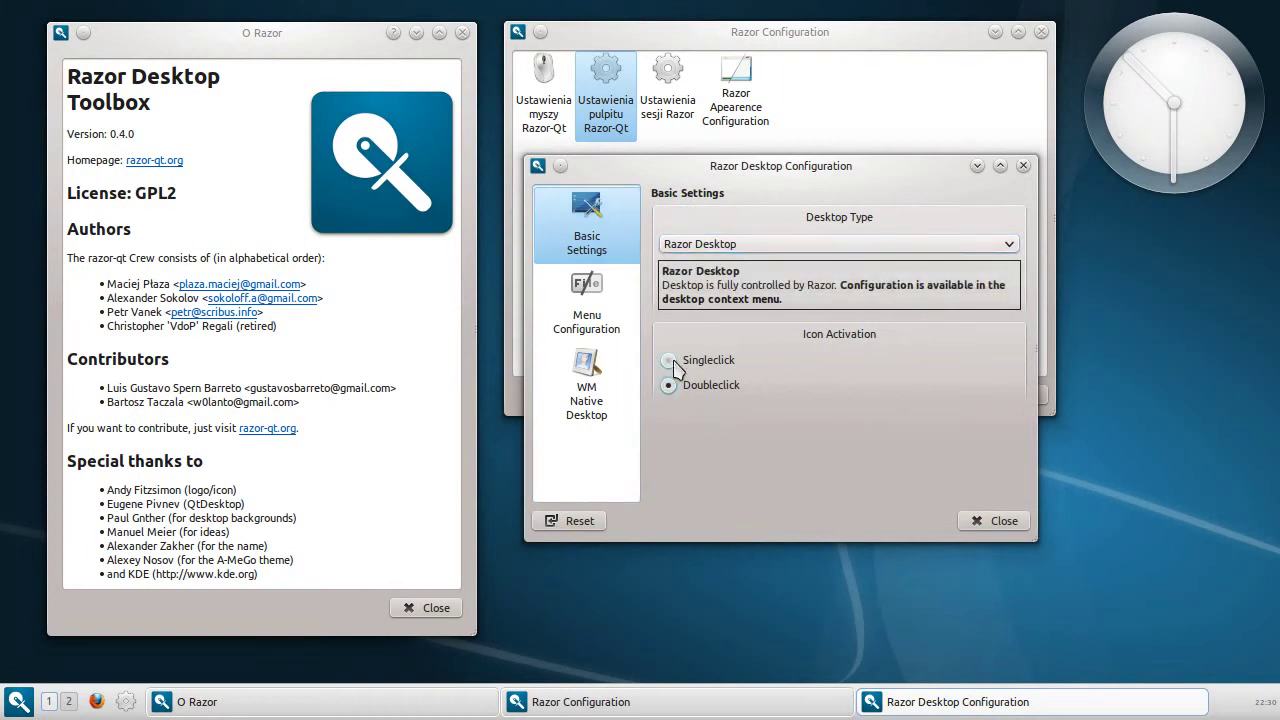
pyautogui.click(670, 362)
# - View the Menu Configuration and WM Native Desktop pages and close the desktop configuration
pyautogui.click(587, 310)
pyautogui.click(605, 393)
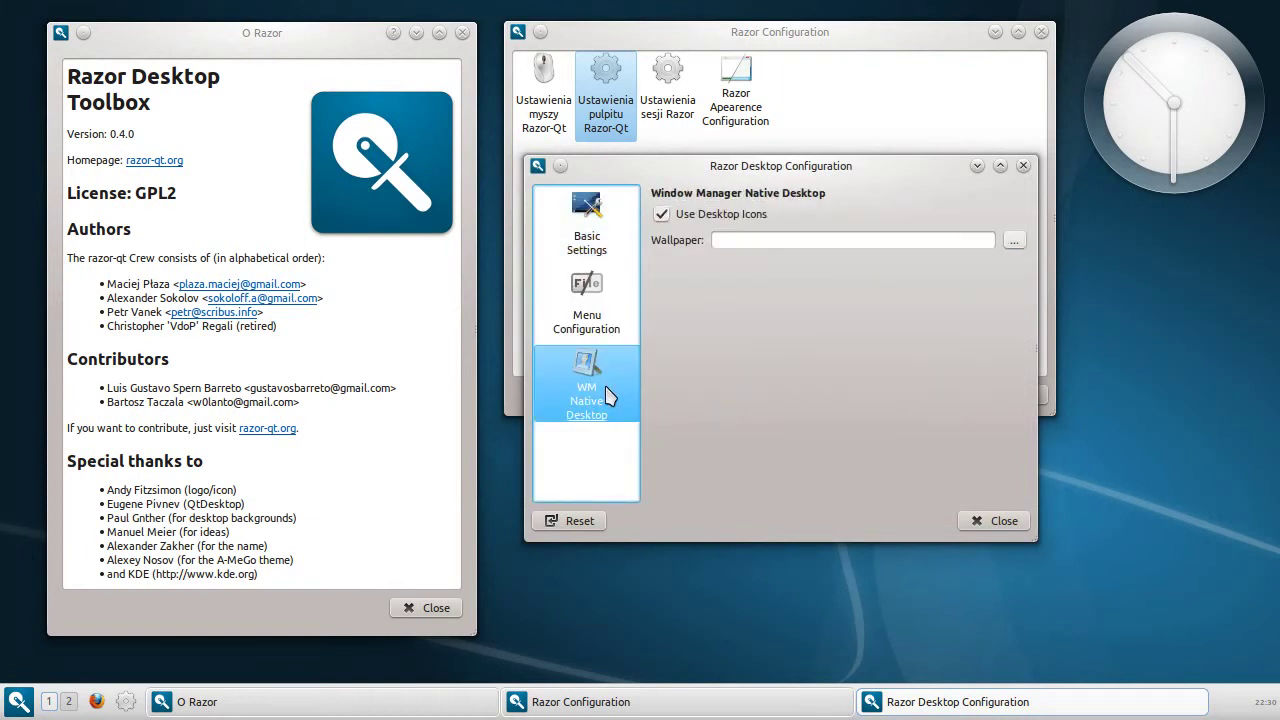
pyautogui.click(990, 520)
pyautogui.click(815, 392)
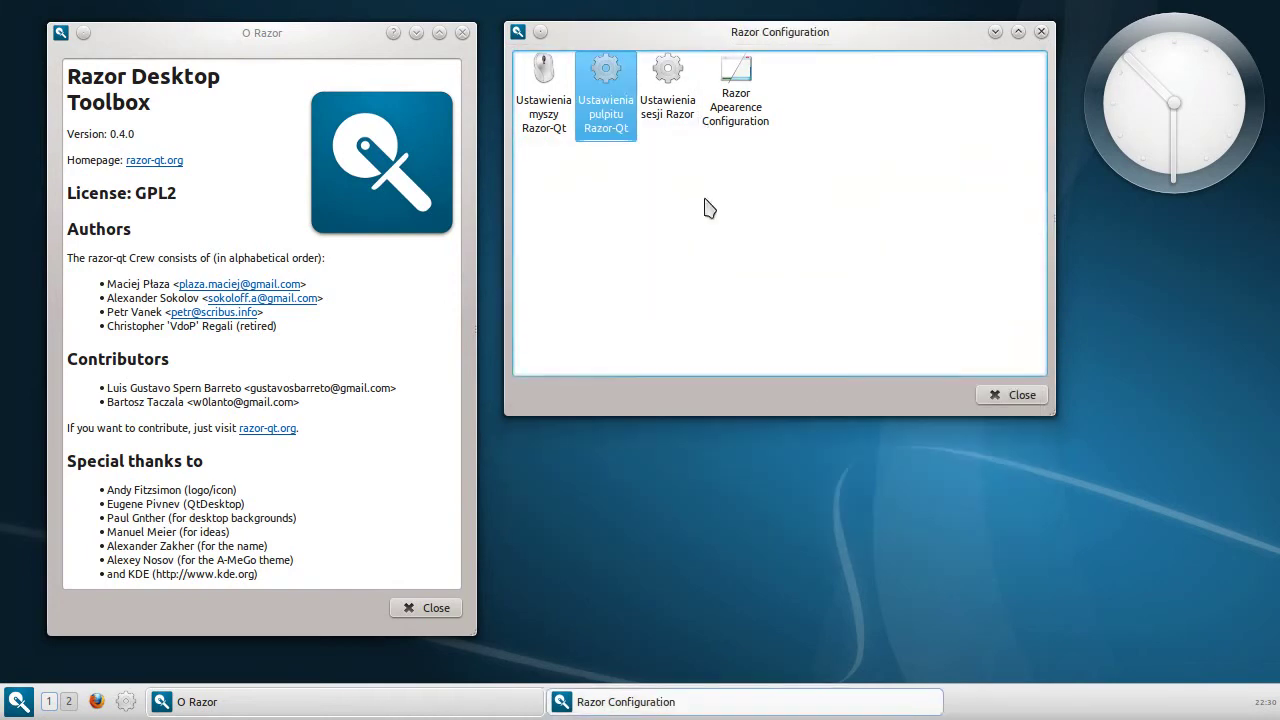
# - Open the session settings (Ustawienia sesji Razor) and inspect the window manager choices, keeping kwin
pyautogui.click(667, 88)
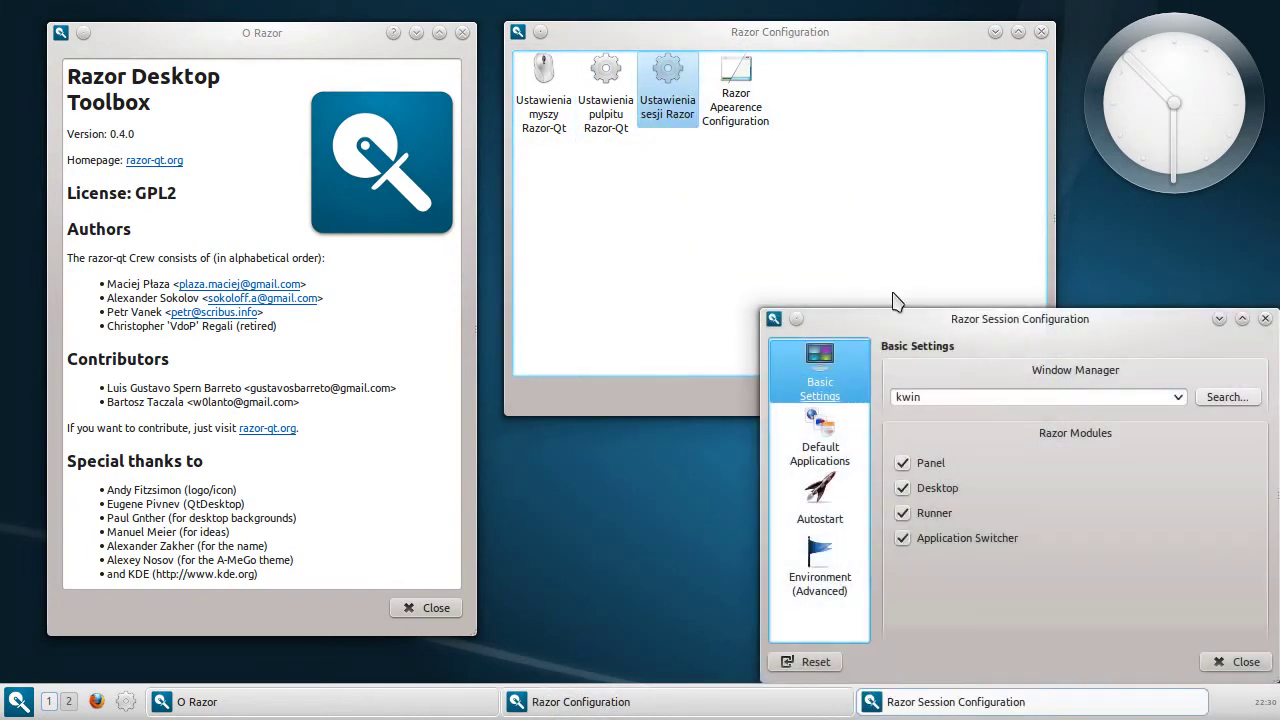
pyautogui.moveTo(891, 315); pyautogui.dragTo(652, 150)
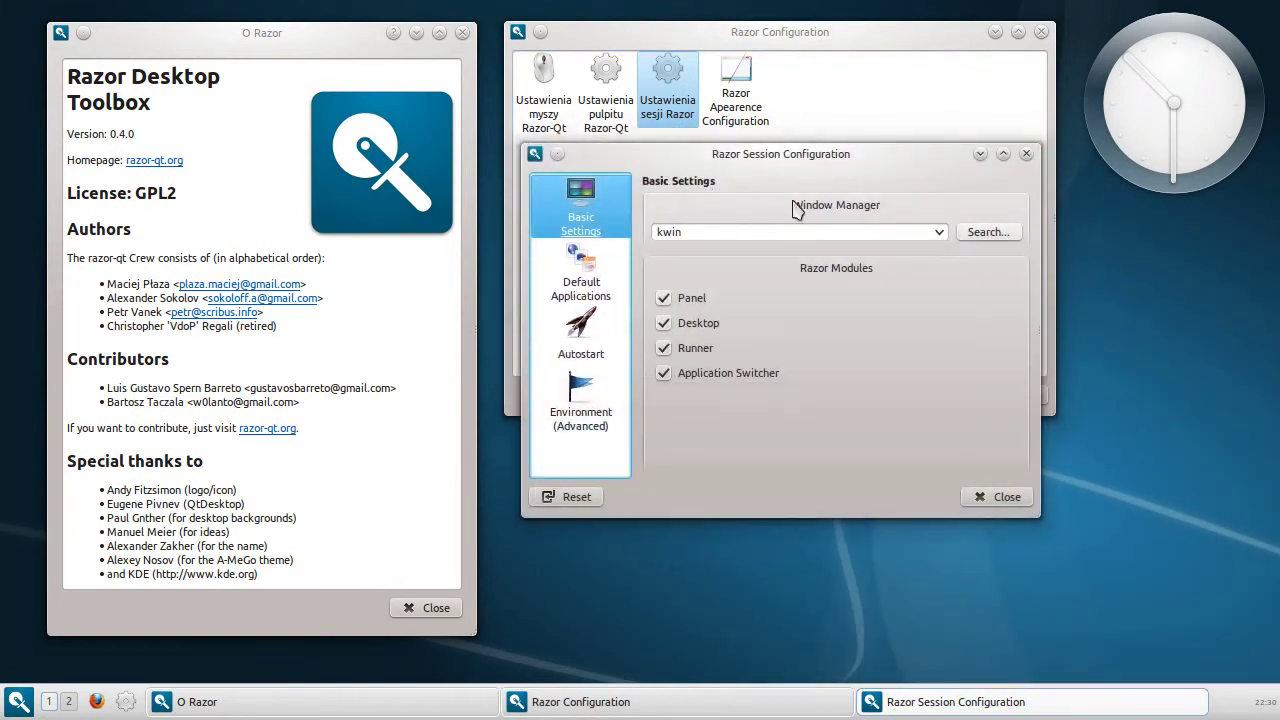
pyautogui.click(940, 232)
pyautogui.click(700, 251)
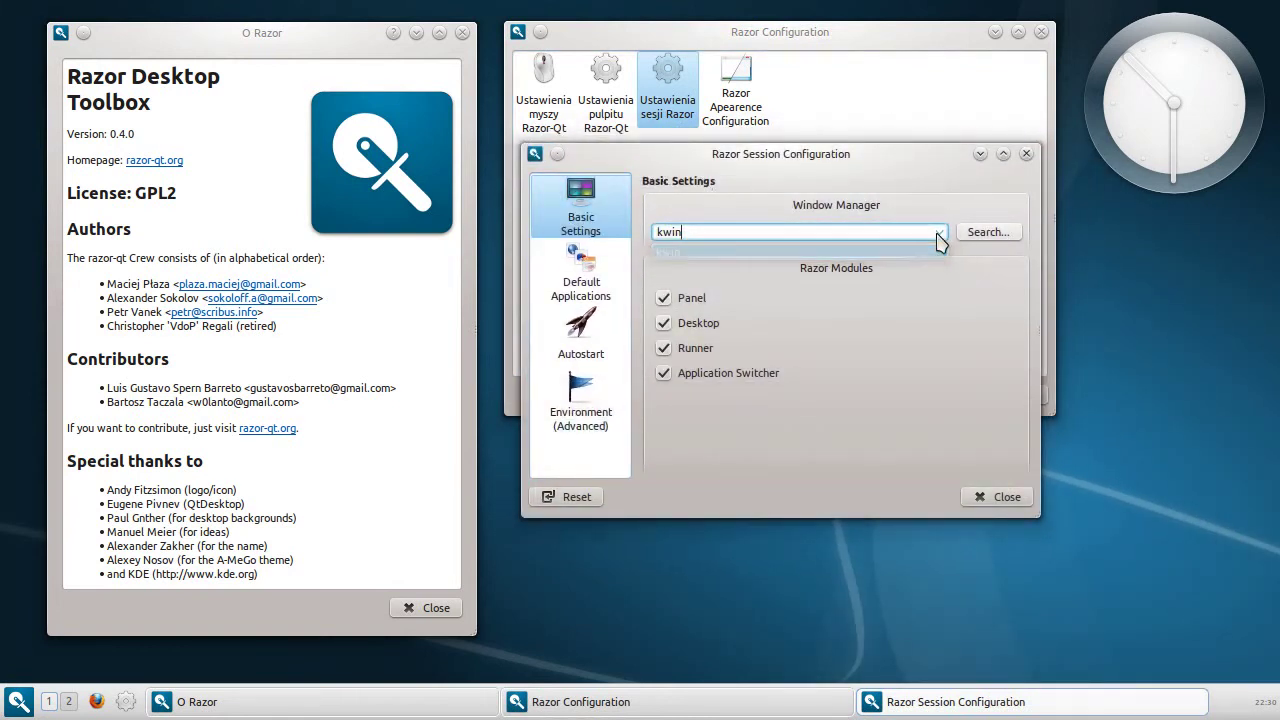
# - Toggle the Application Switcher module off and on again, and view the Default Applications page
pyautogui.click(665, 376)
pyautogui.click(665, 376)
pyautogui.click(605, 275)
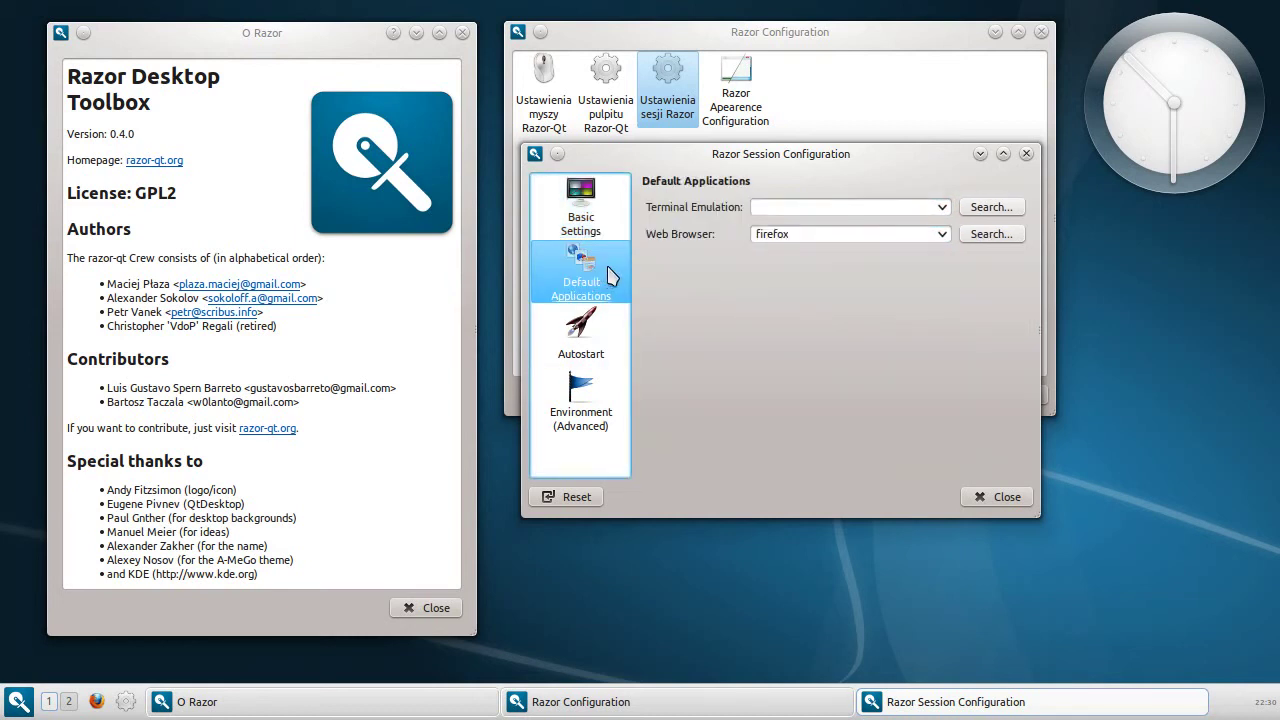
# - Check the Terminal Emulation and Web Browser choices on the Default Applications page without changing them
pyautogui.click(946, 212)
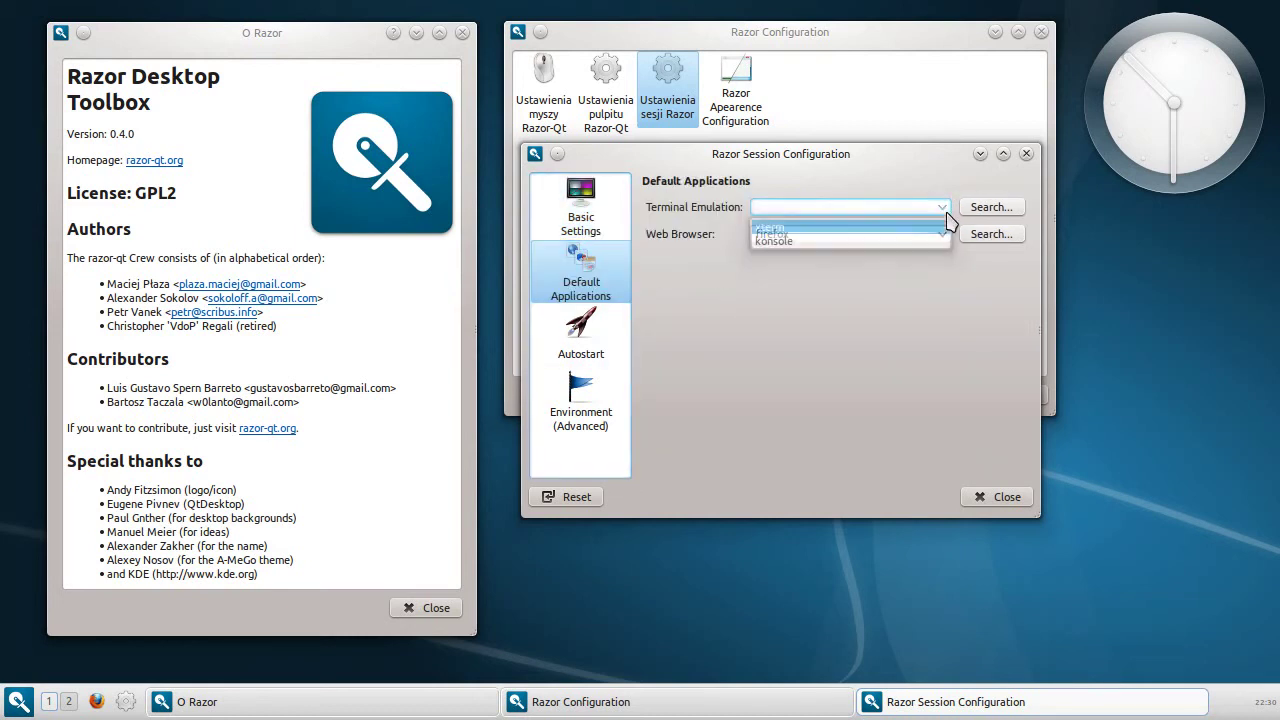
pyautogui.click(945, 233)
pyautogui.click(945, 233)
pyautogui.click(945, 237)
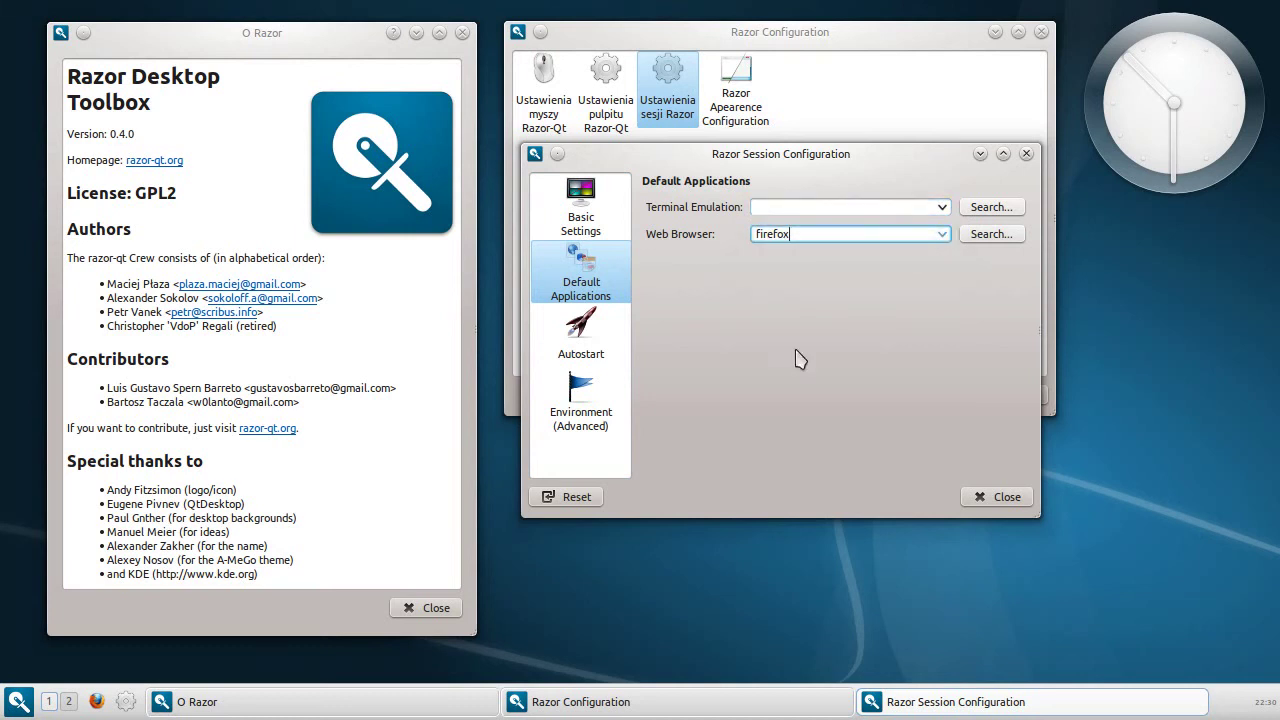
# - View the Autostart page and open the application chooser for adding an entry, cancelling without a selection
pyautogui.click(578, 352)
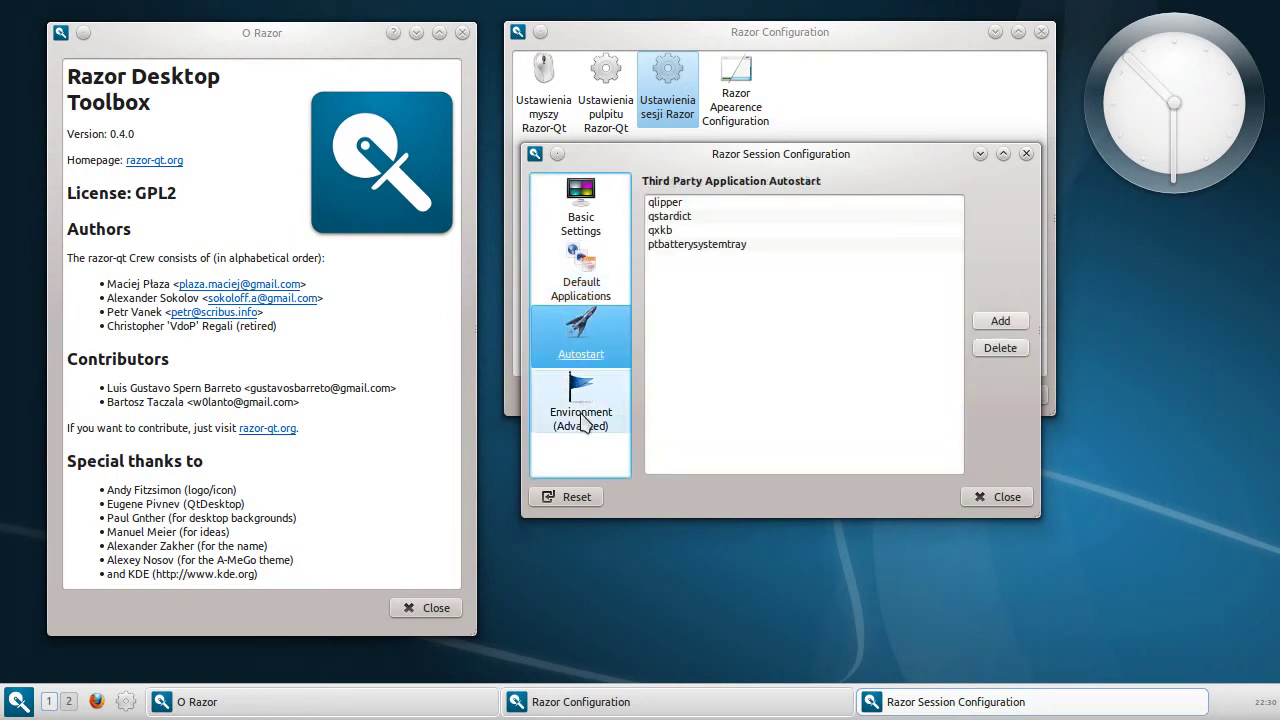
pyautogui.click(990, 321)
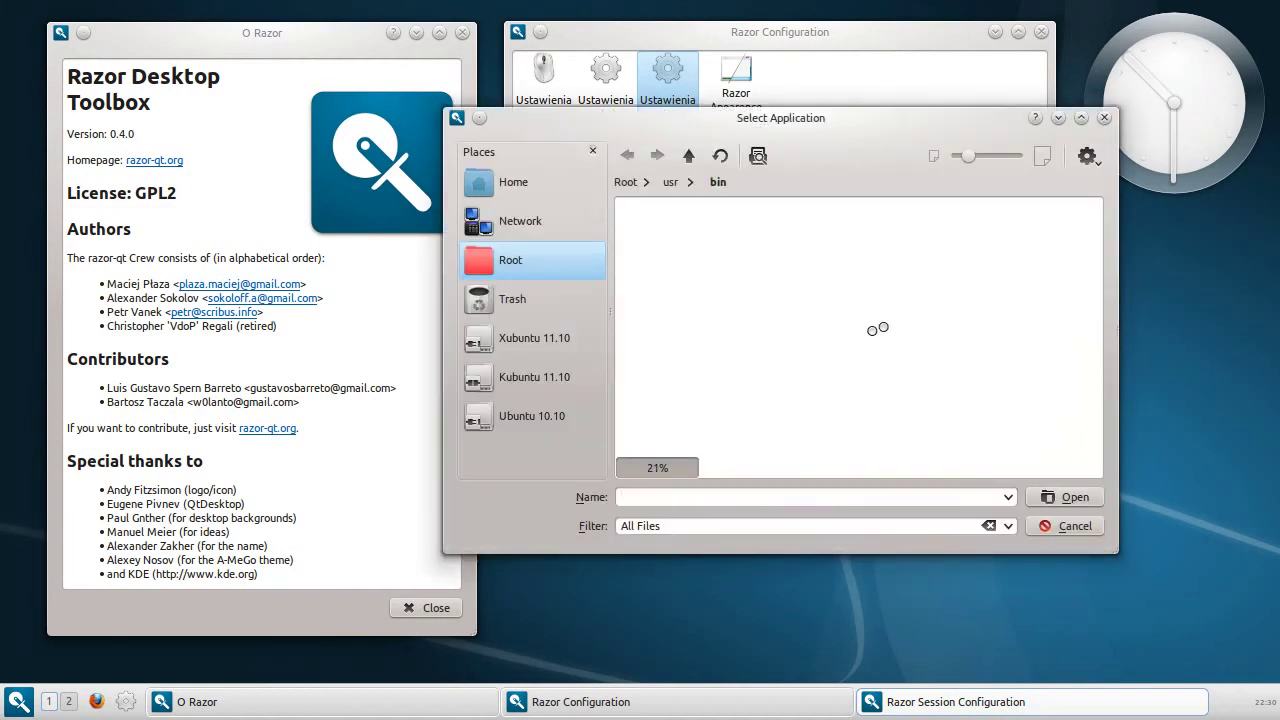
pyautogui.click(1064, 527)
# - View the Environment (Advanced) variables and close the session configuration
pyautogui.click(588, 428)
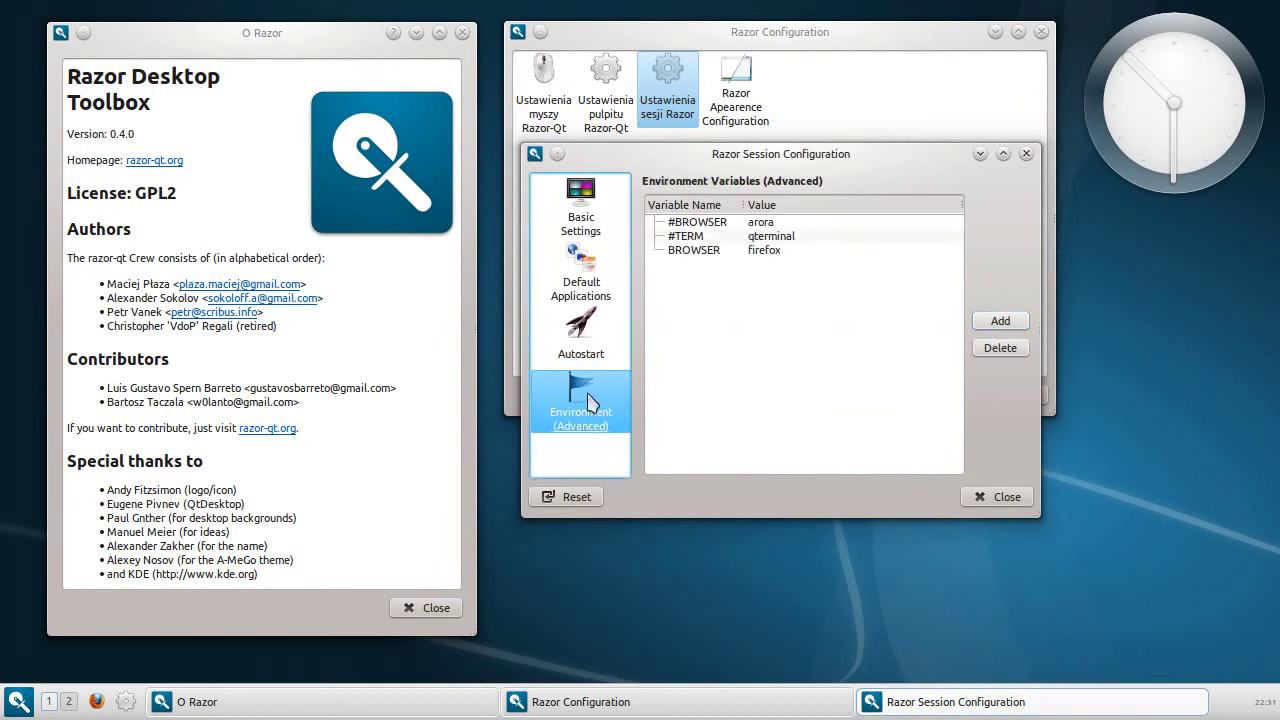
pyautogui.click(1000, 497)
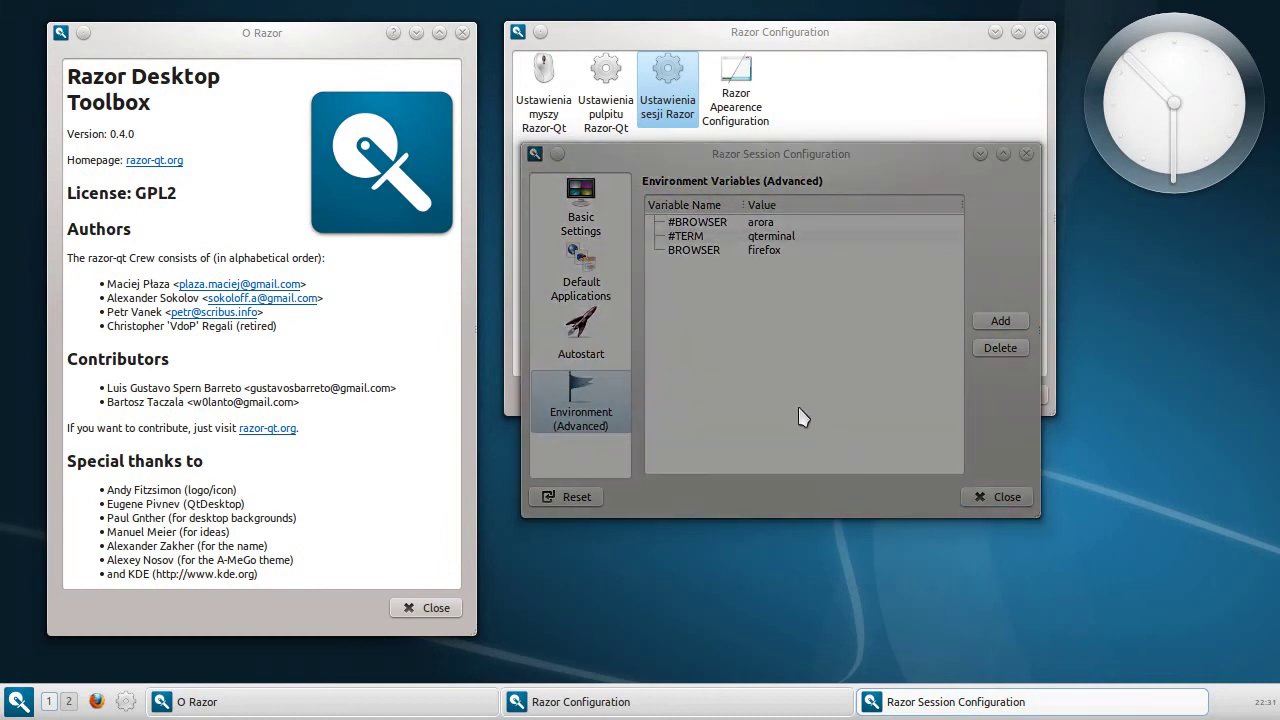
pyautogui.click(776, 378)
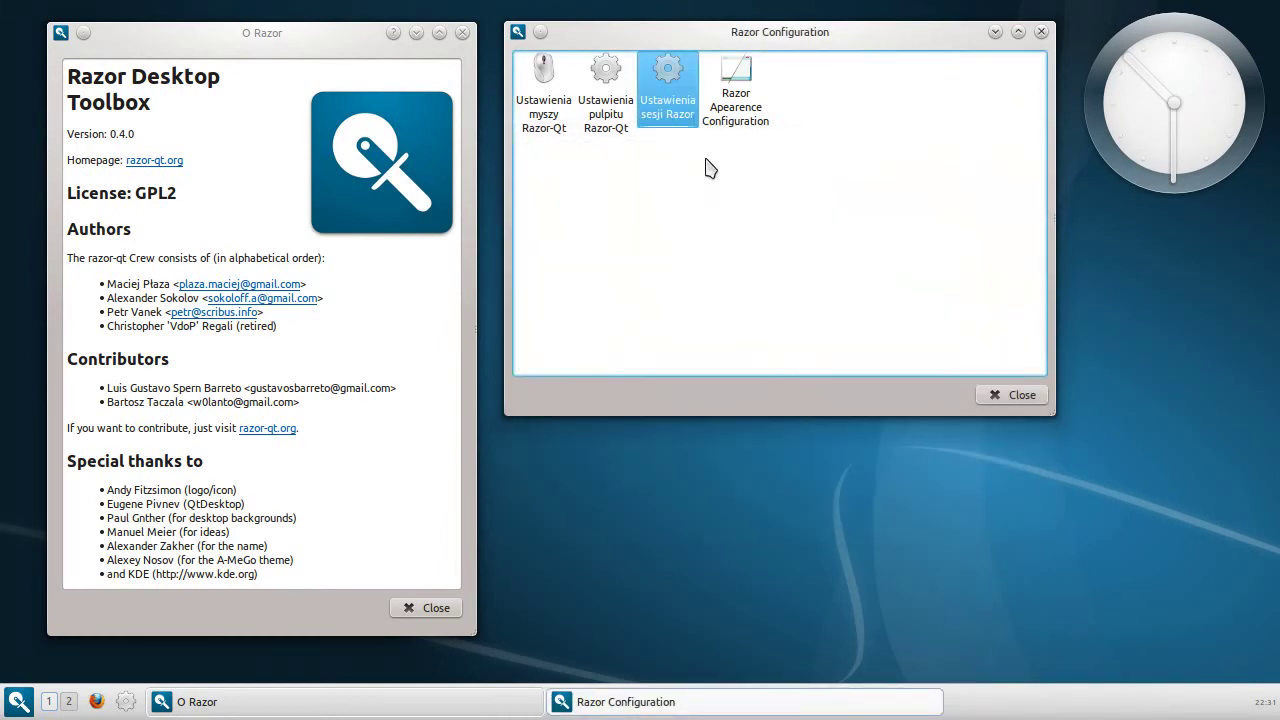
# - View the Icons Theme page of Razor Apearence Configuration, and close it along with the Razor Configuration window
pyautogui.click(735, 95)
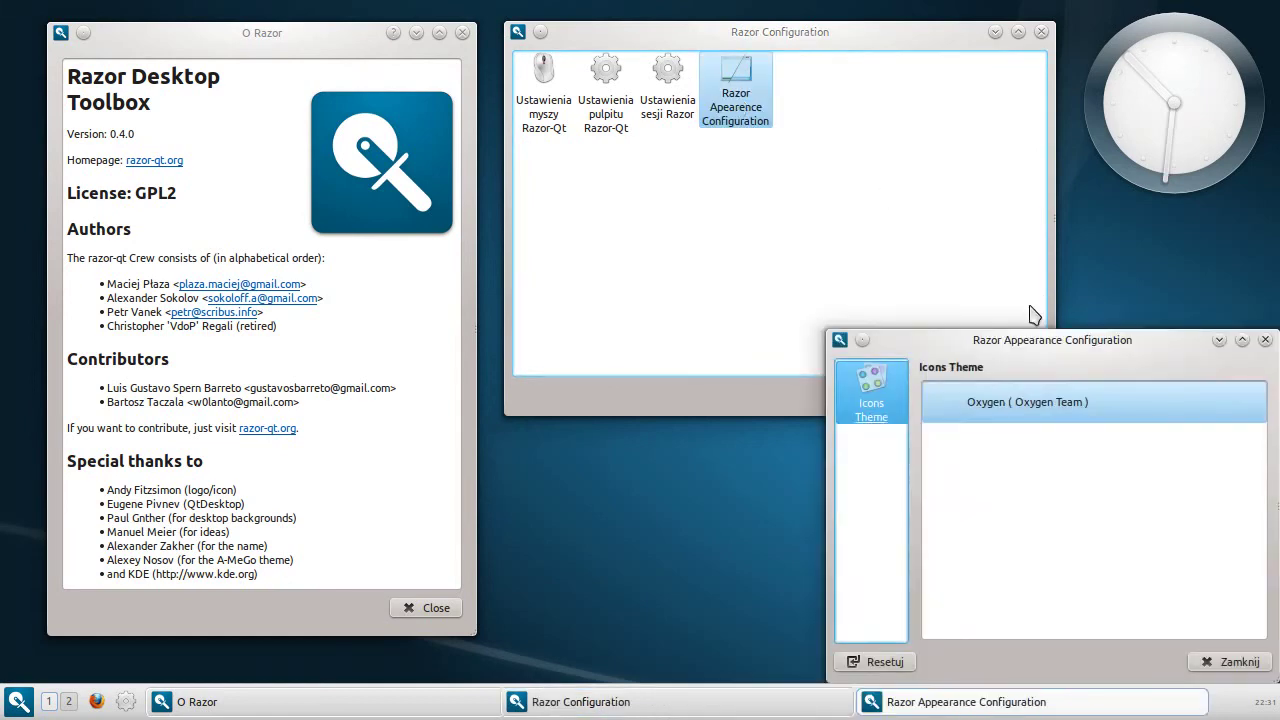
pyautogui.moveTo(1027, 340); pyautogui.dragTo(708, 125)
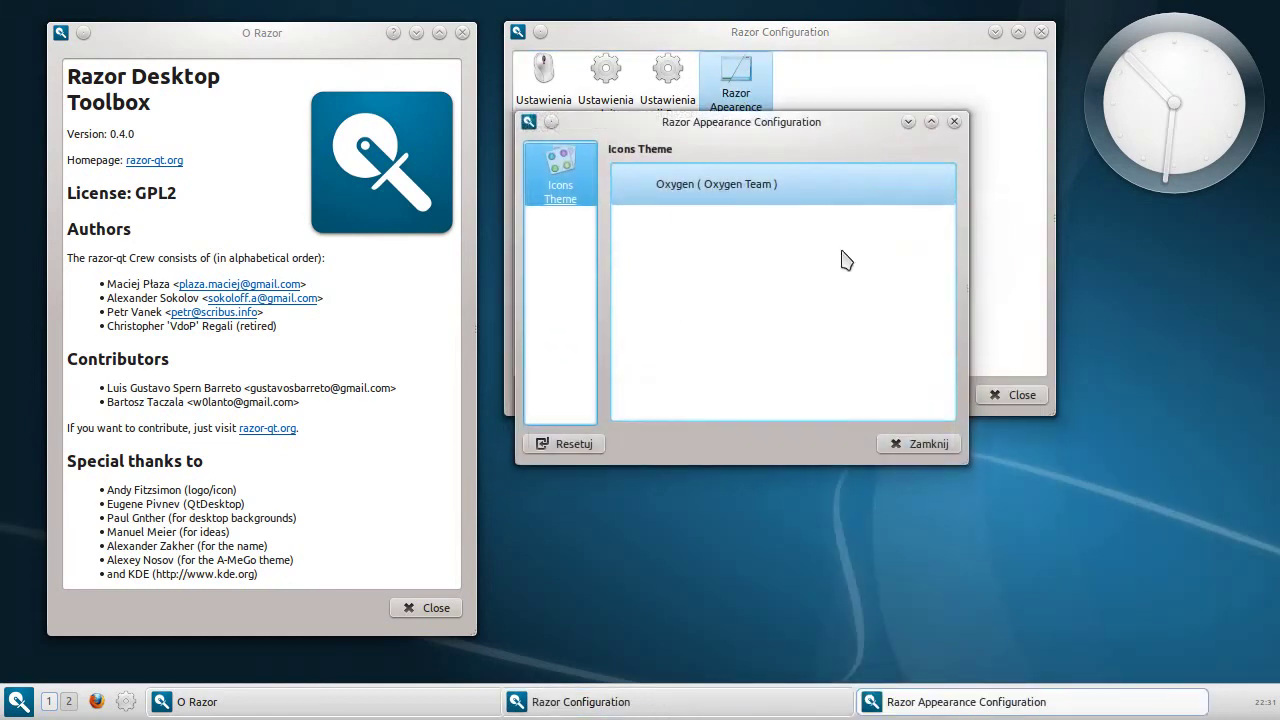
pyautogui.click(926, 443)
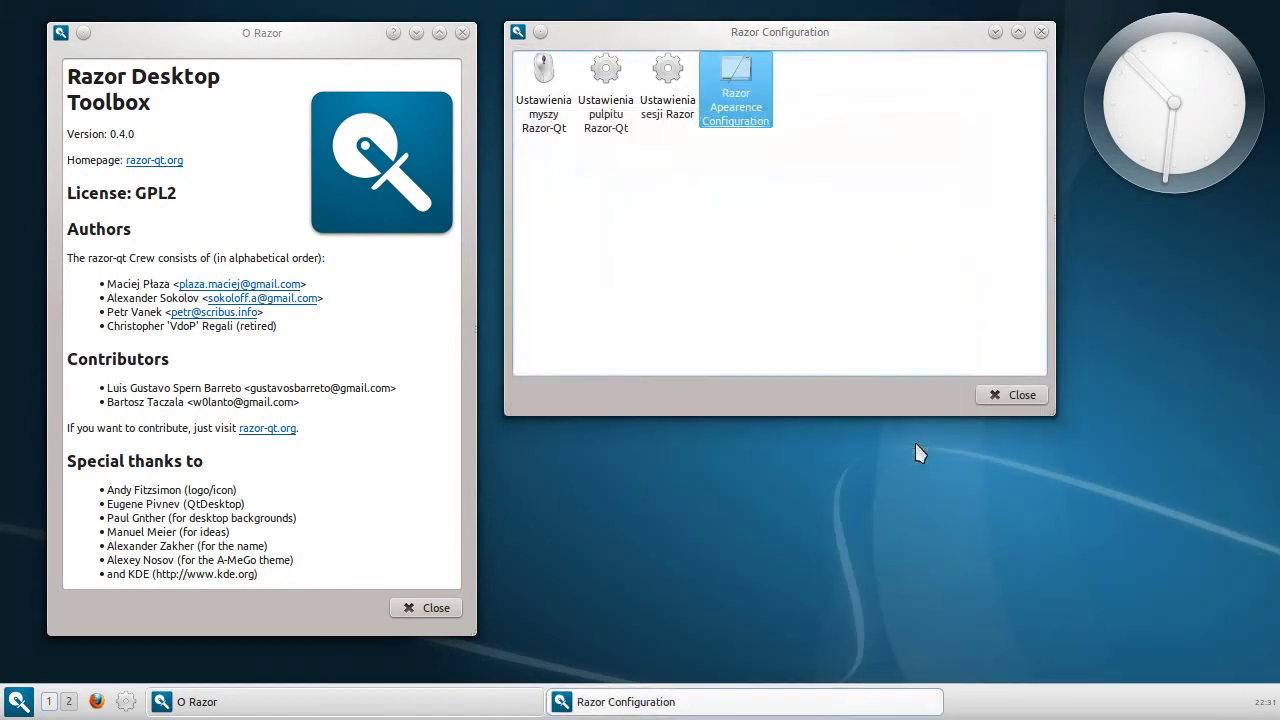
pyautogui.click(1013, 396)
# - Open the desktop background settings and view the background color chooser, cancelling it without picking a color
pyautogui.rightClick(587, 77)
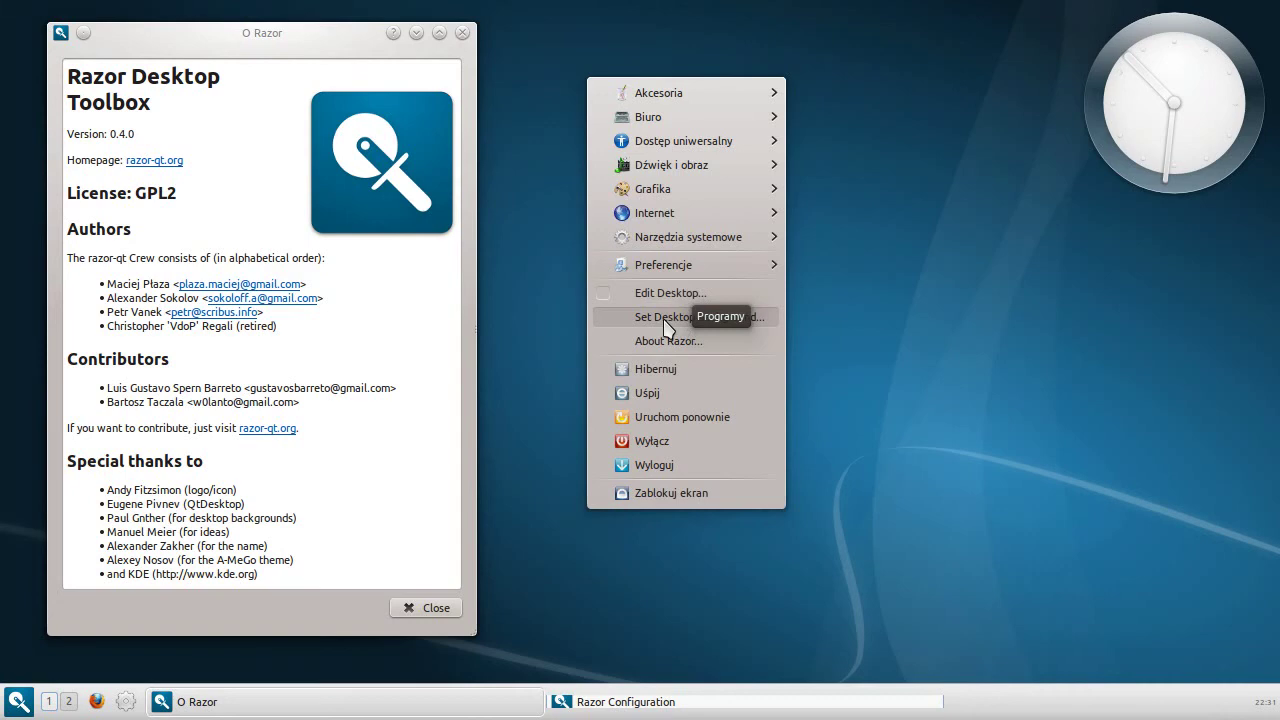
pyautogui.click(663, 318)
pyautogui.moveTo(649, 245); pyautogui.dragTo(780, 55)
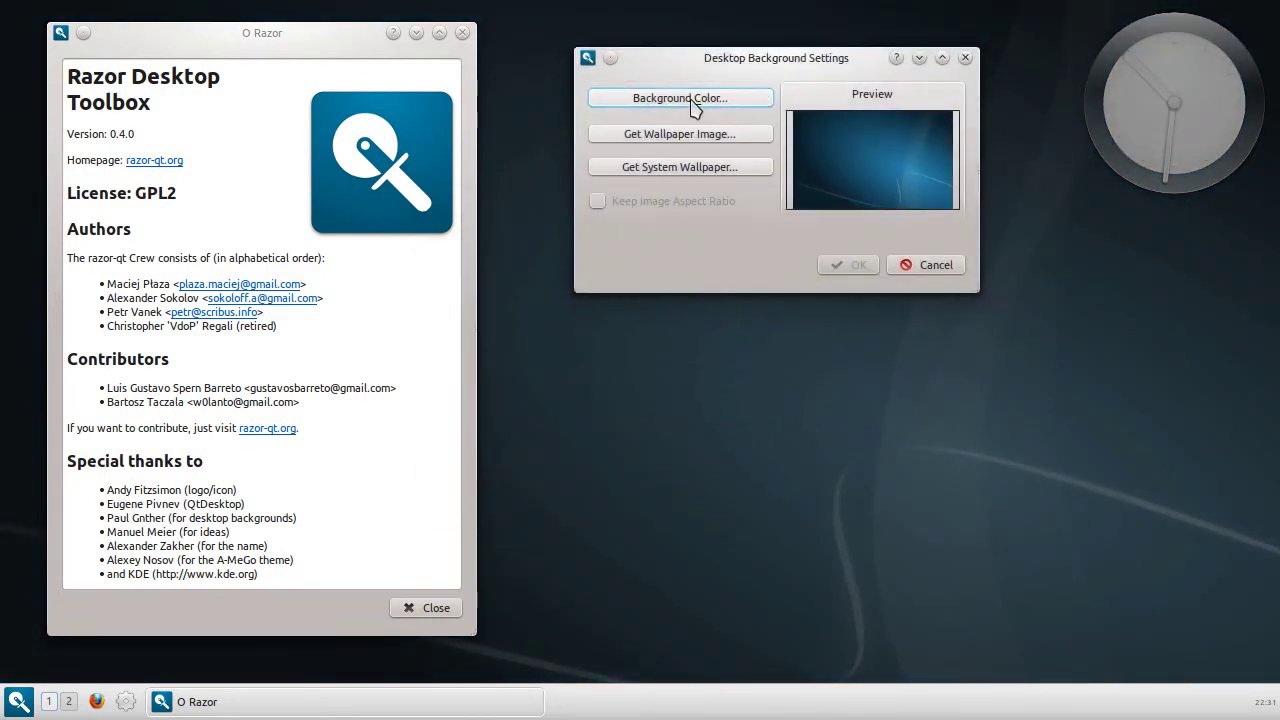
pyautogui.click(689, 100)
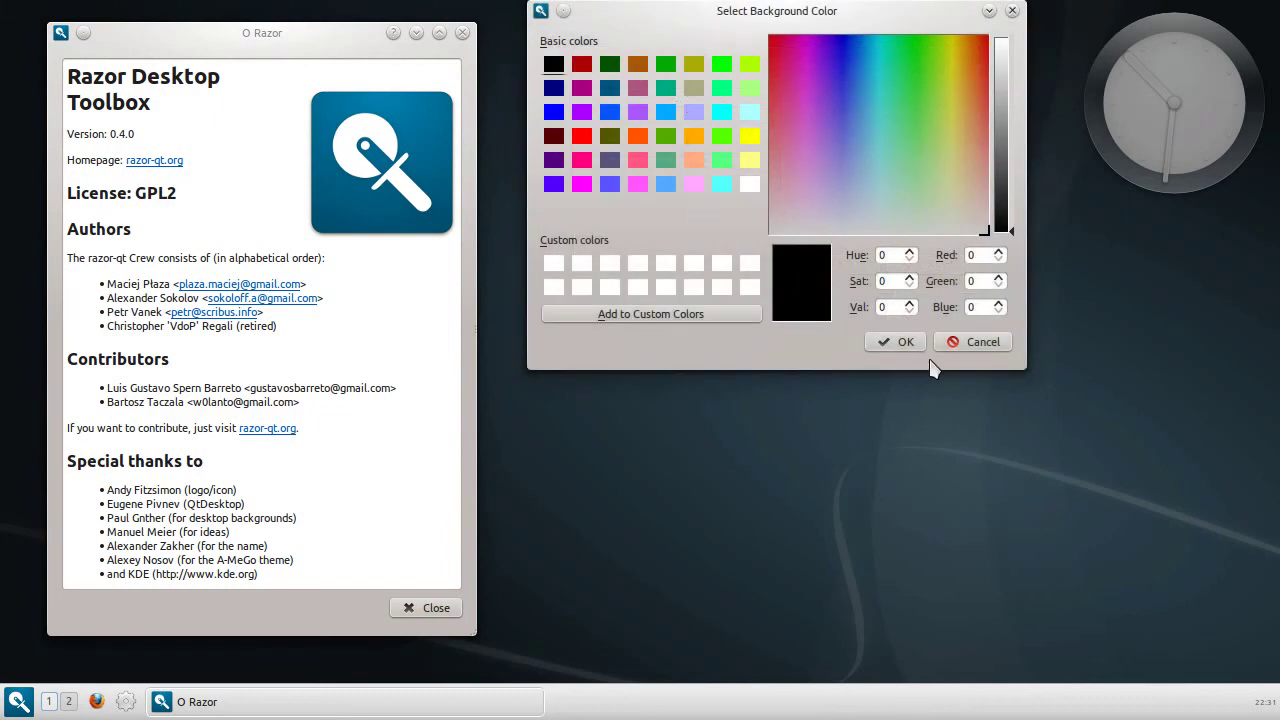
pyautogui.click(968, 344)
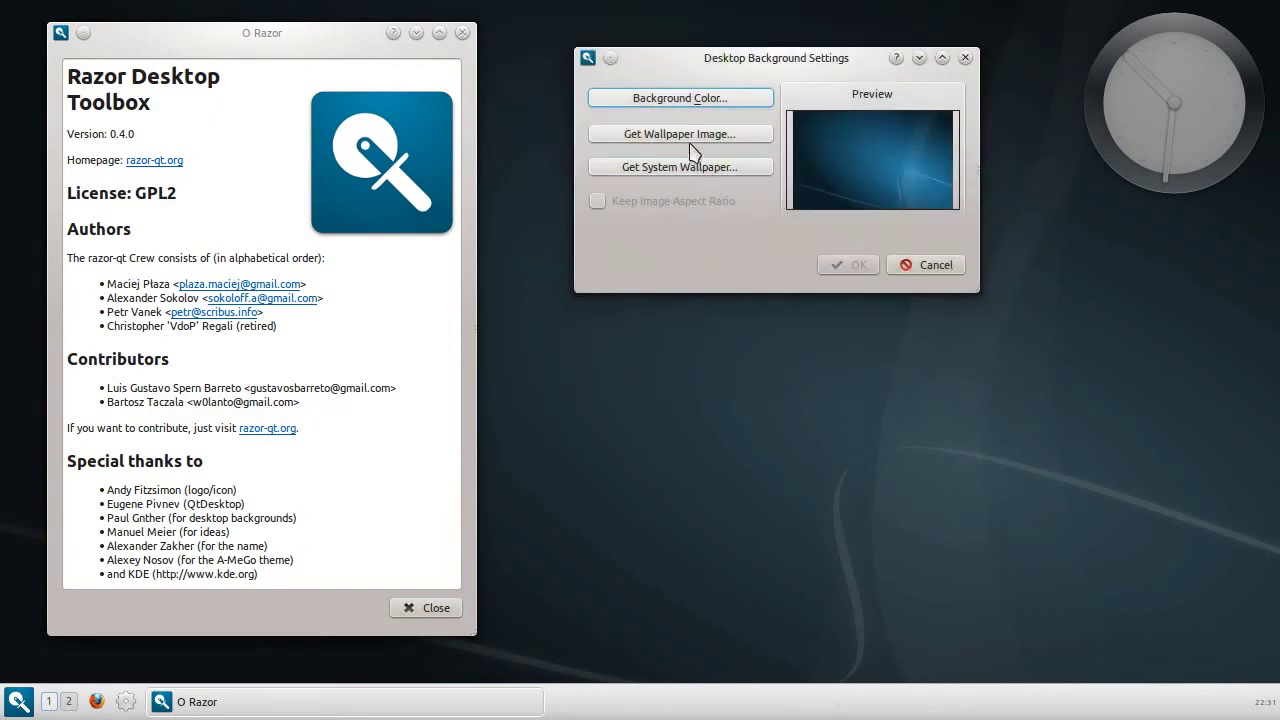
# - Set the desktop wallpaper to the system image stripes.png
pyautogui.click(690, 168)
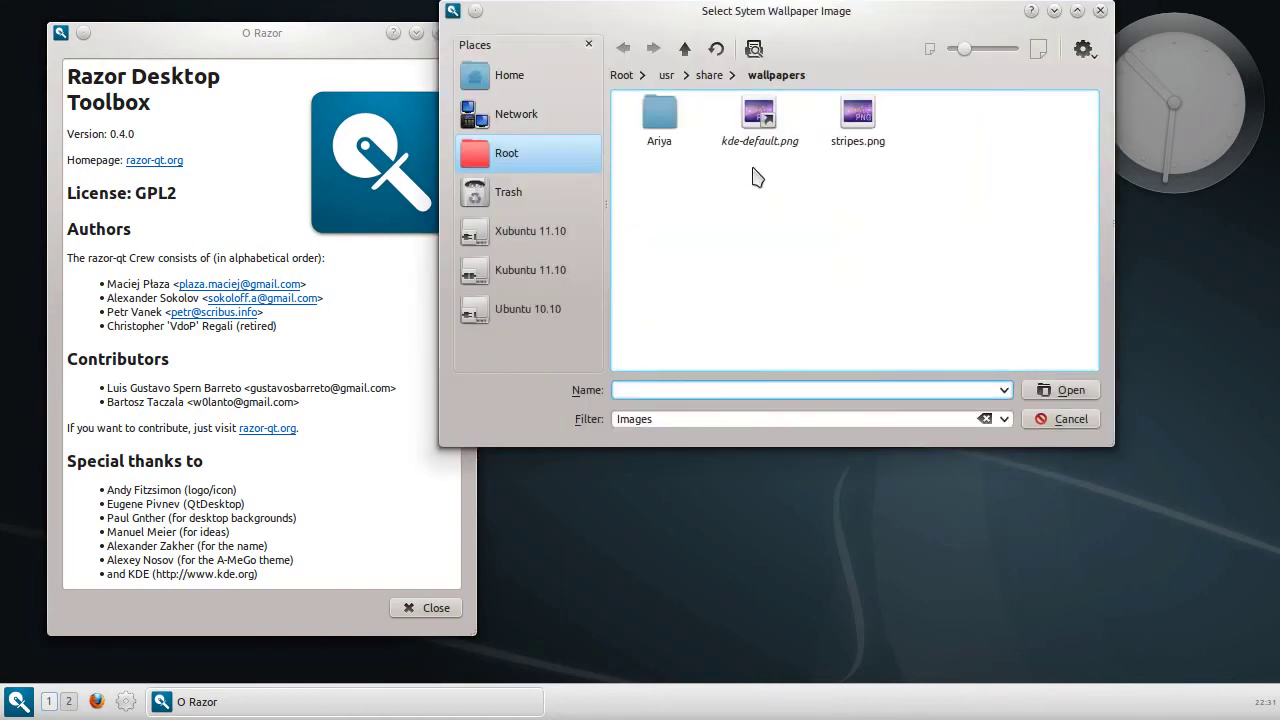
pyautogui.doubleClick(840, 118)
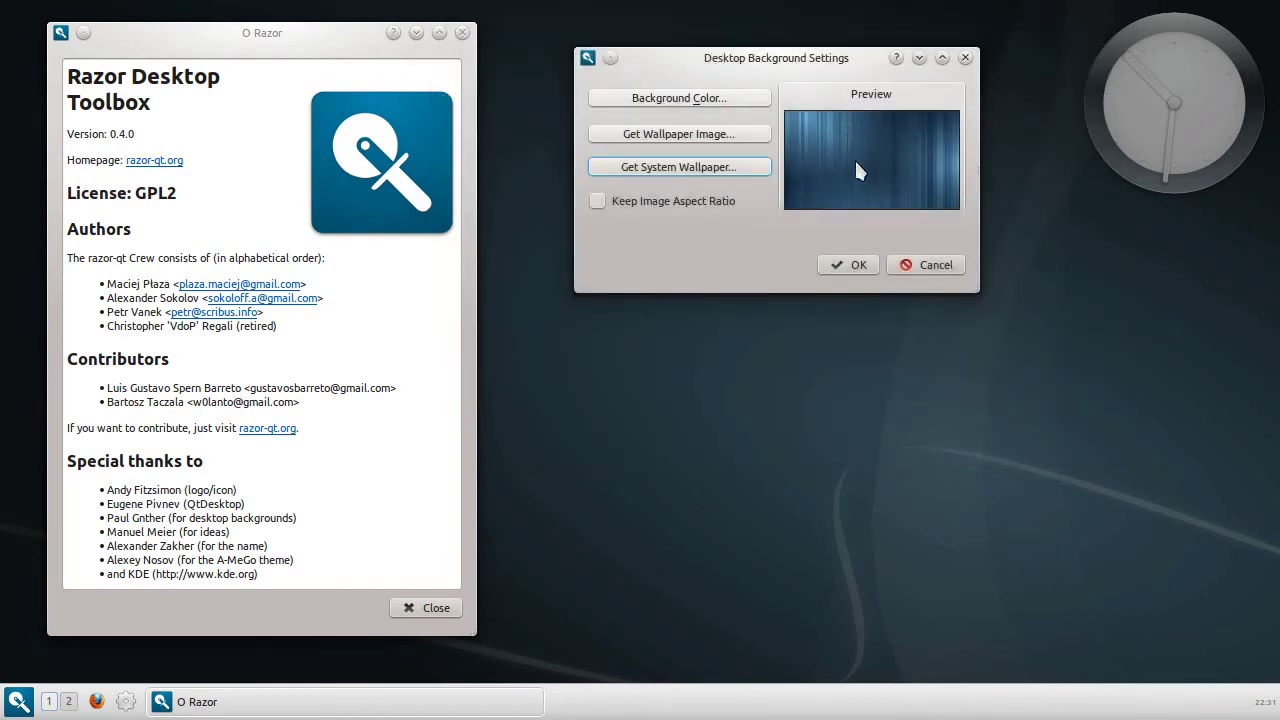
pyautogui.click(852, 268)
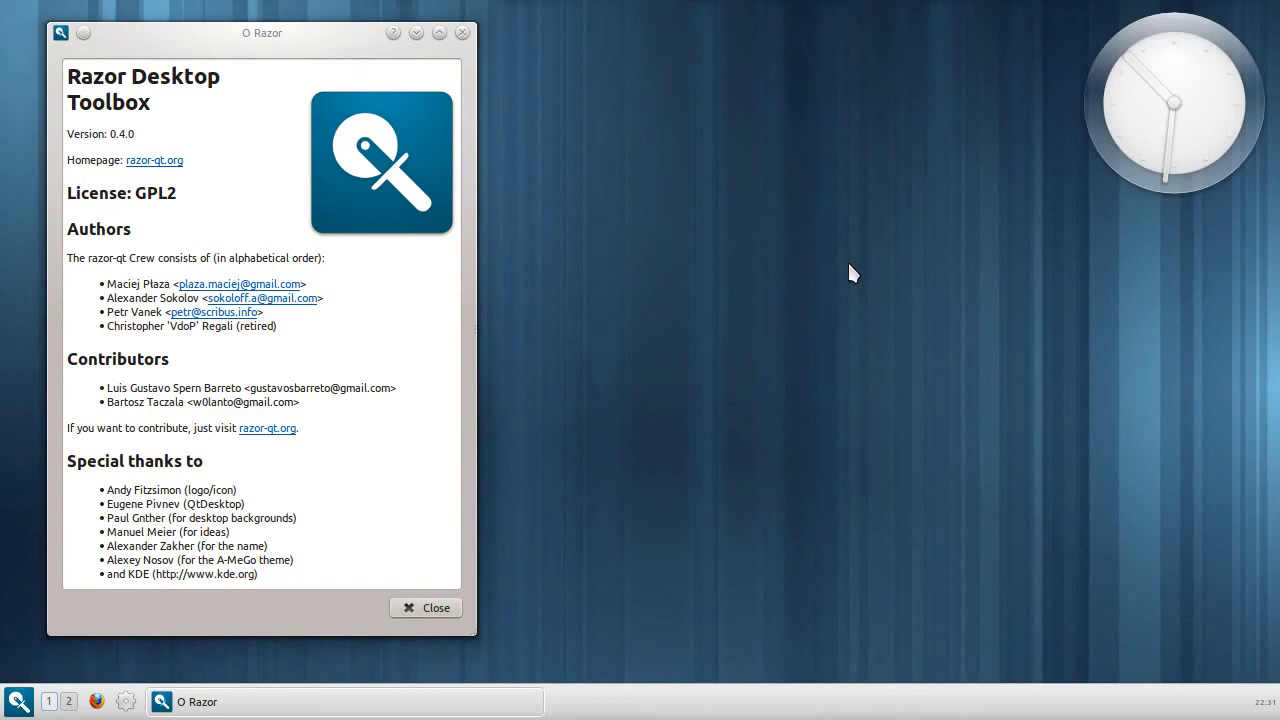
# - Browse the desktop's context menu, including Preferencje and Narzędzia systemowe, and dismiss it
pyautogui.rightClick(561, 48)
pyautogui.moveTo(590, 69)
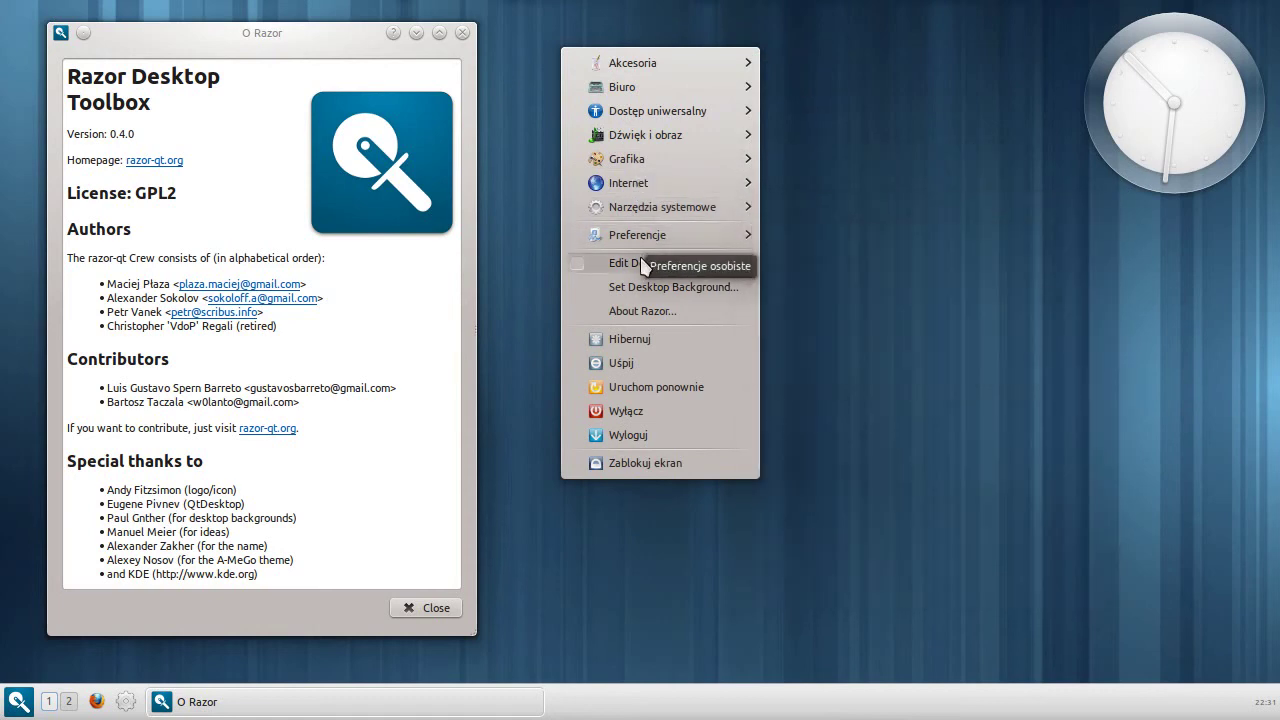
pyautogui.moveTo(652, 240)
pyautogui.moveTo(788, 244)
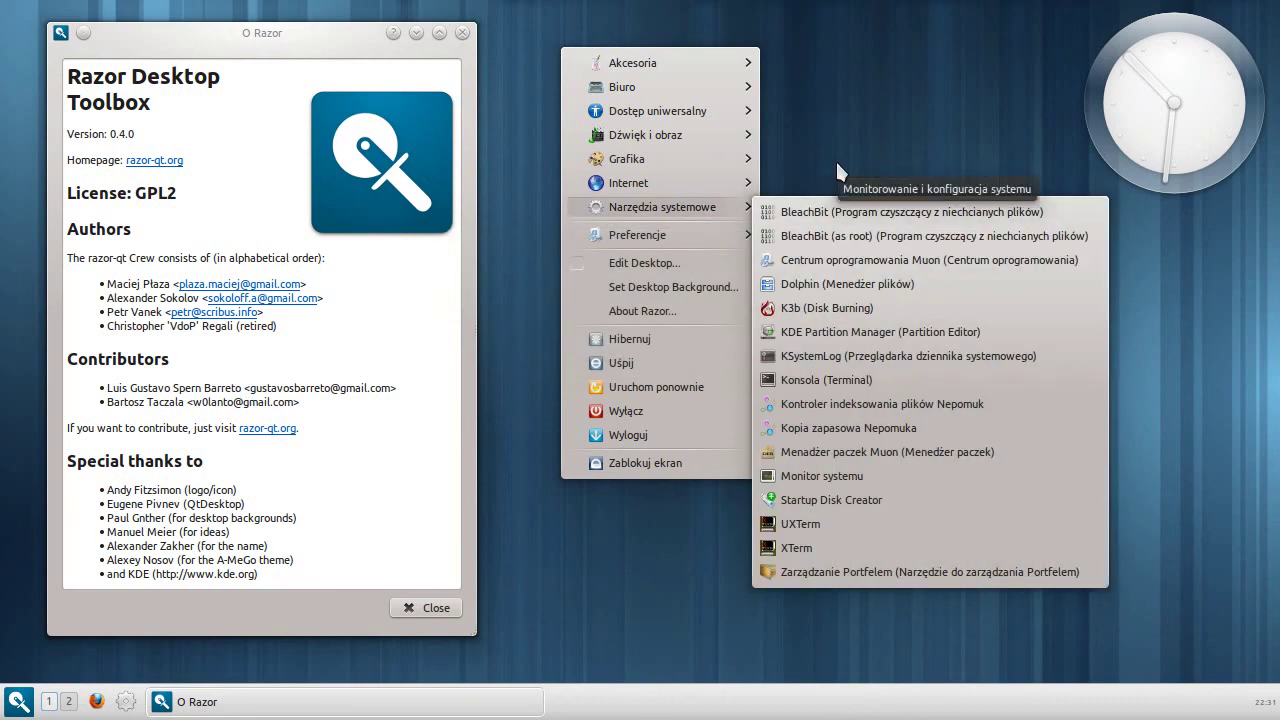
pyautogui.click(837, 164)
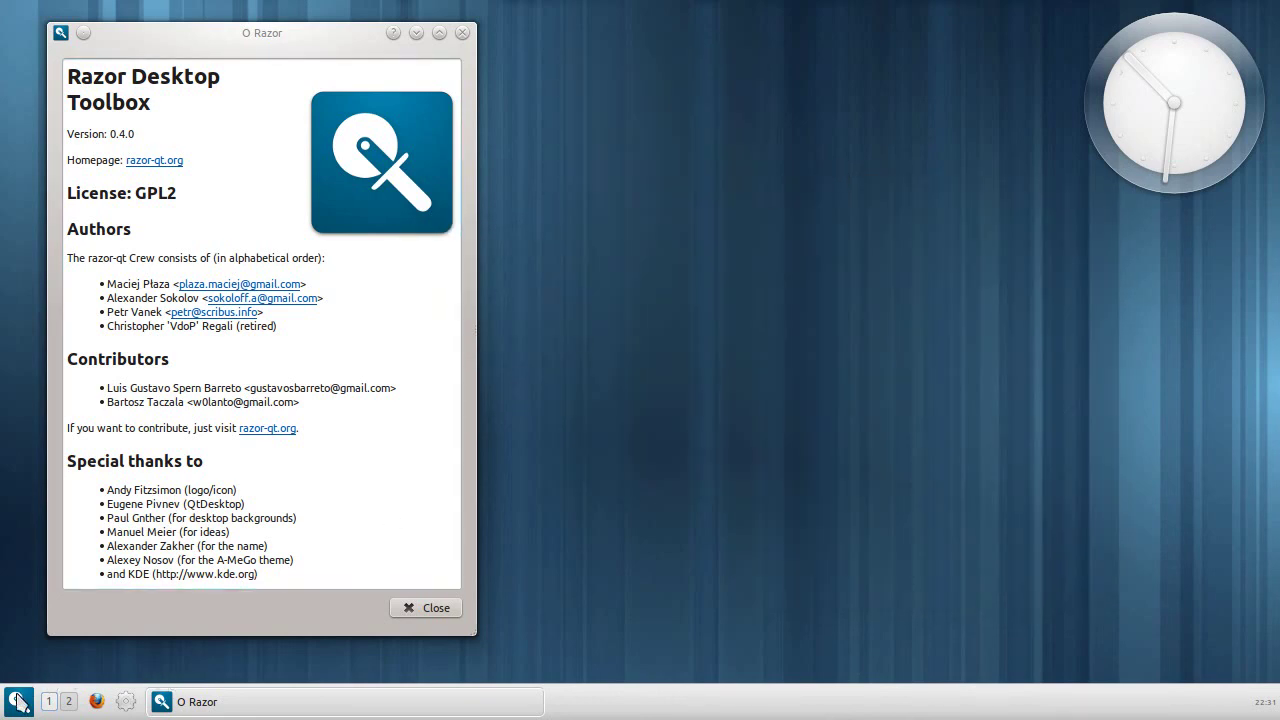
# - Browse the application categories in the panel's main menu, from Preferencje up to Akcesoria, and dismiss it
pyautogui.click(17, 700)
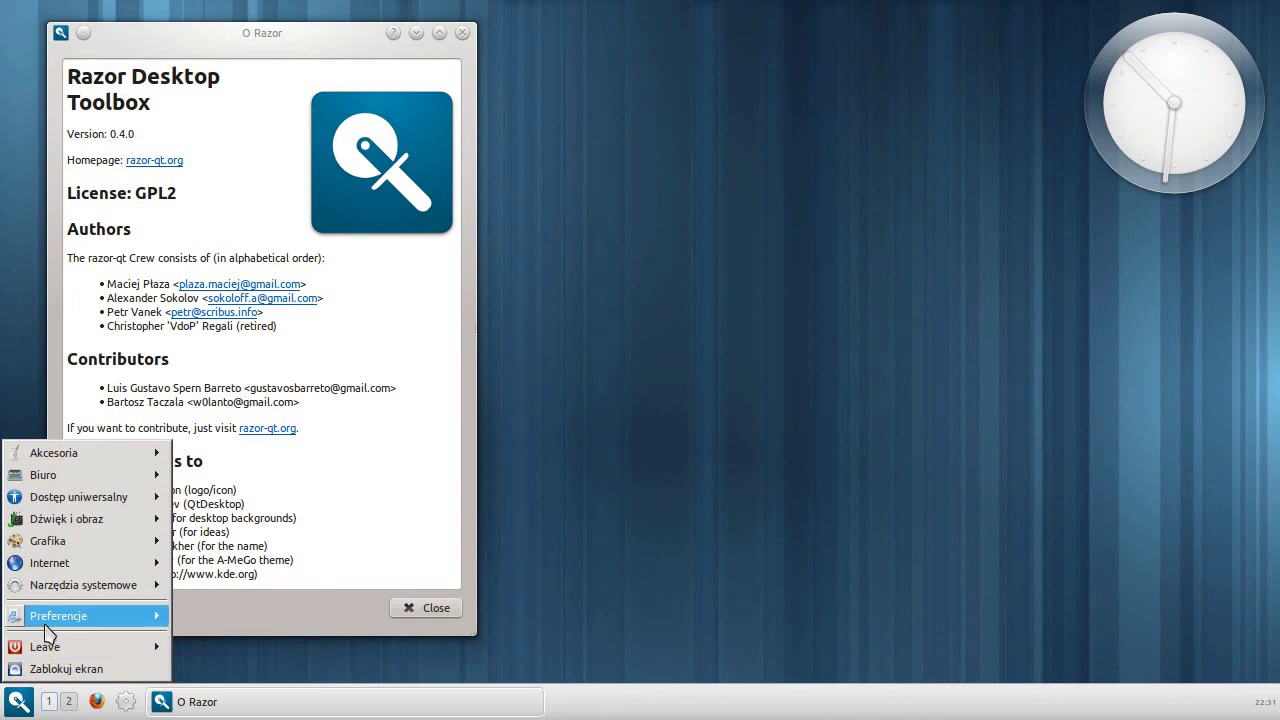
pyautogui.moveTo(47, 616)
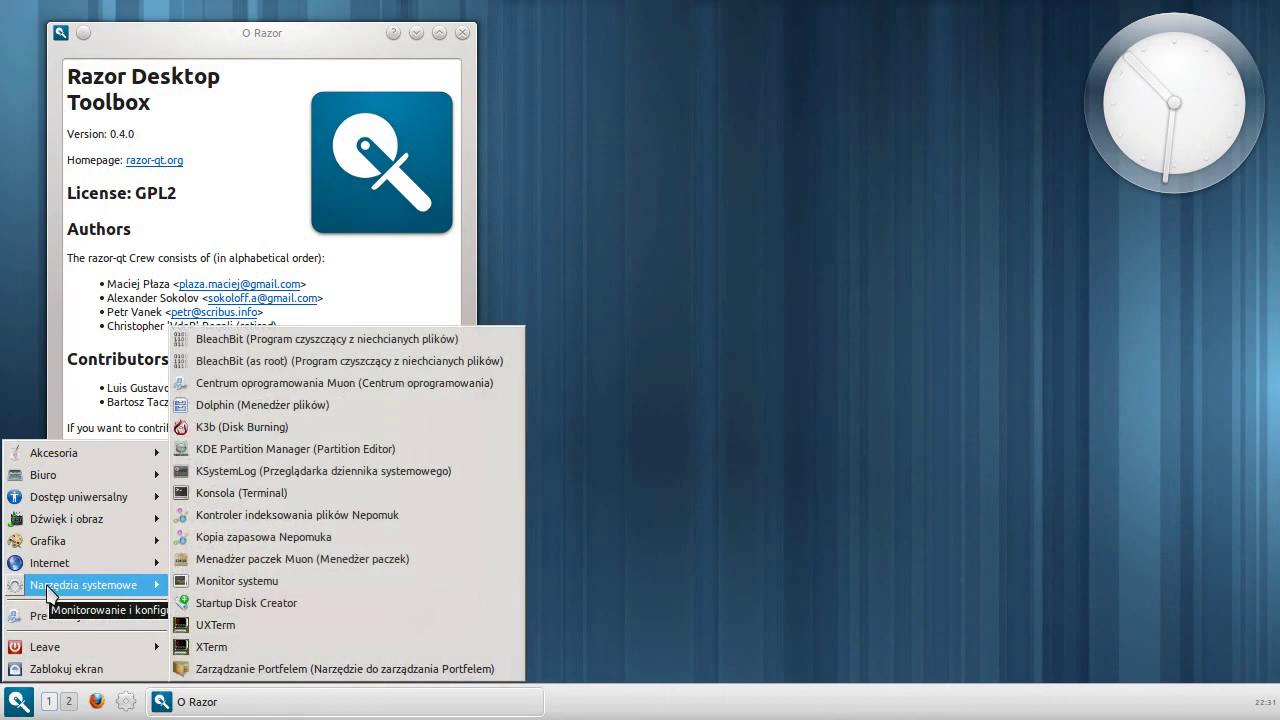
pyautogui.moveTo(47, 564)
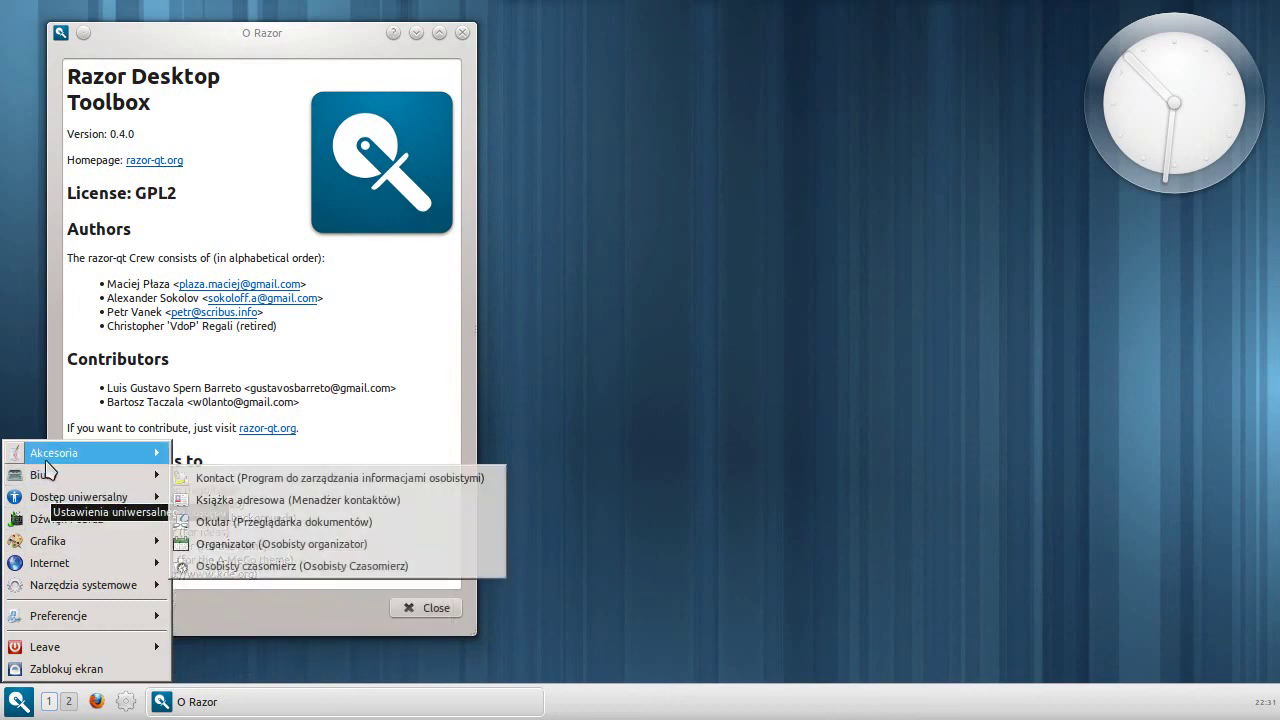
pyautogui.moveTo(47, 458)
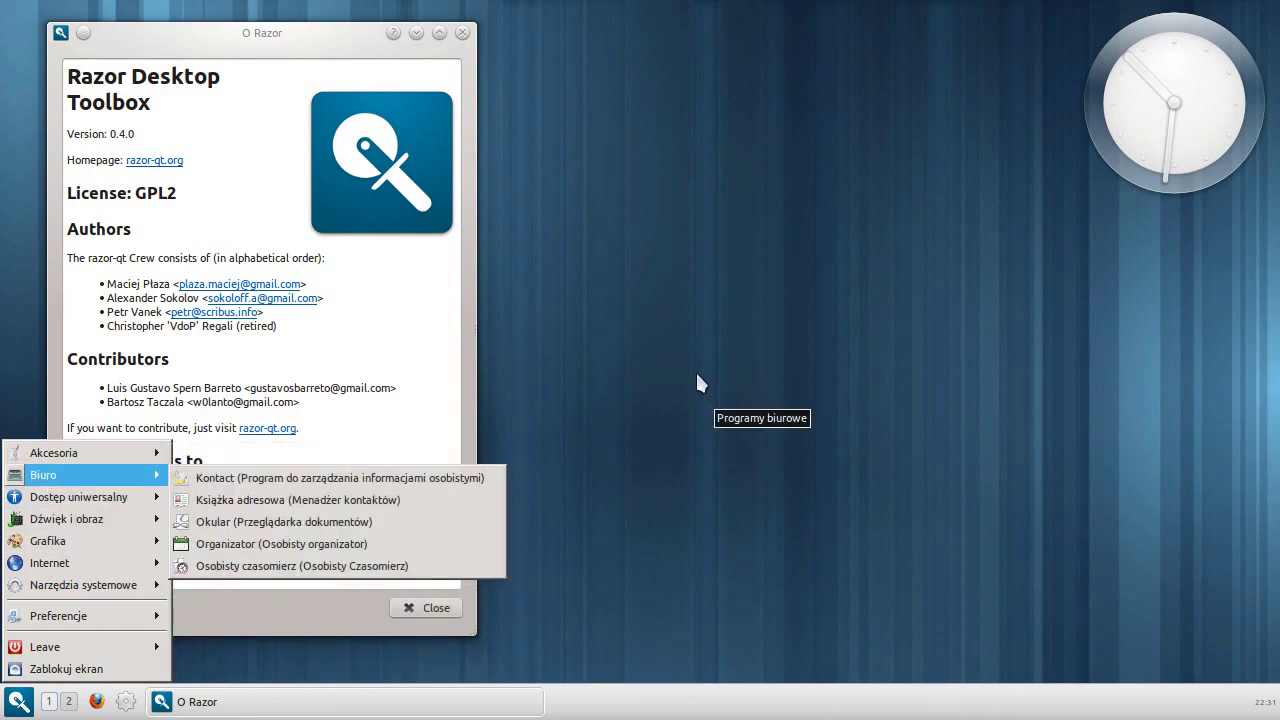
pyautogui.click(660, 372)
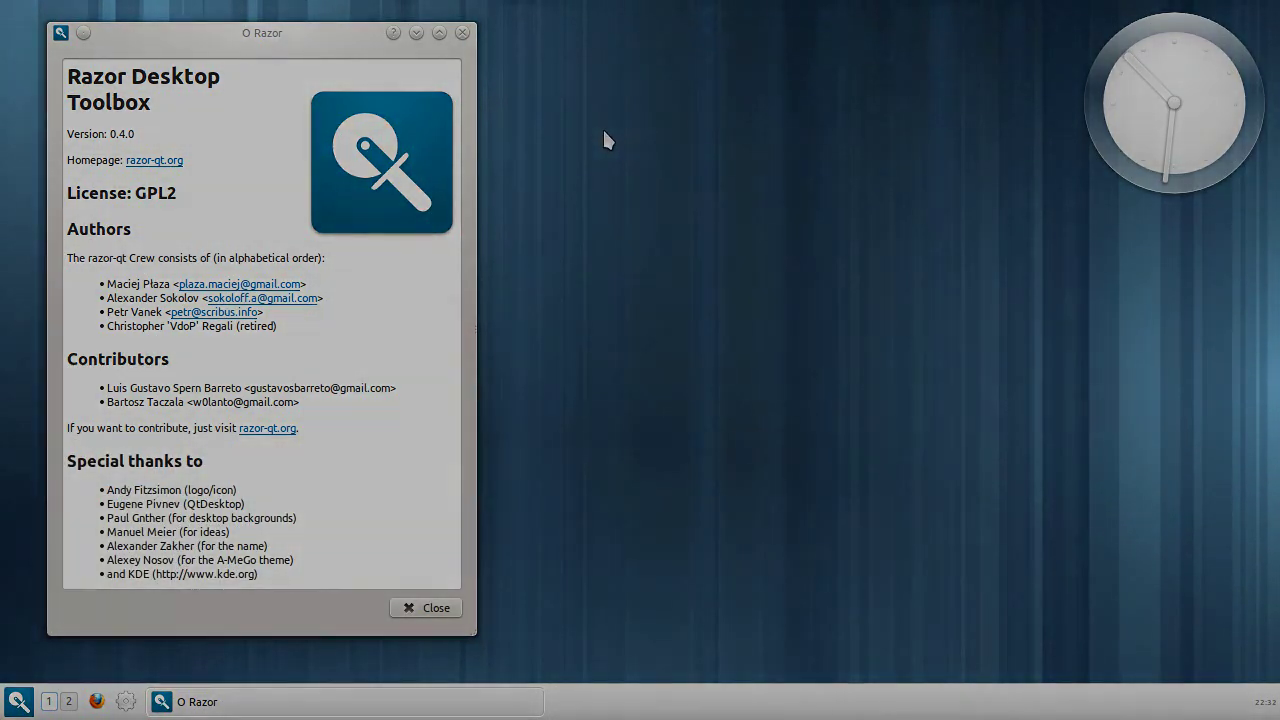